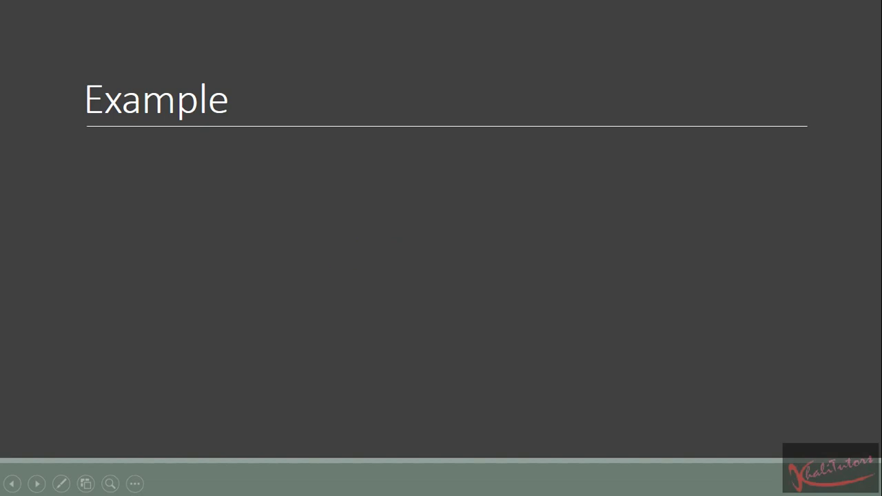
Step: End the slide show and open Khalitutors Portfolio.docx from the Portfolio Lessons folder
key("Escape")
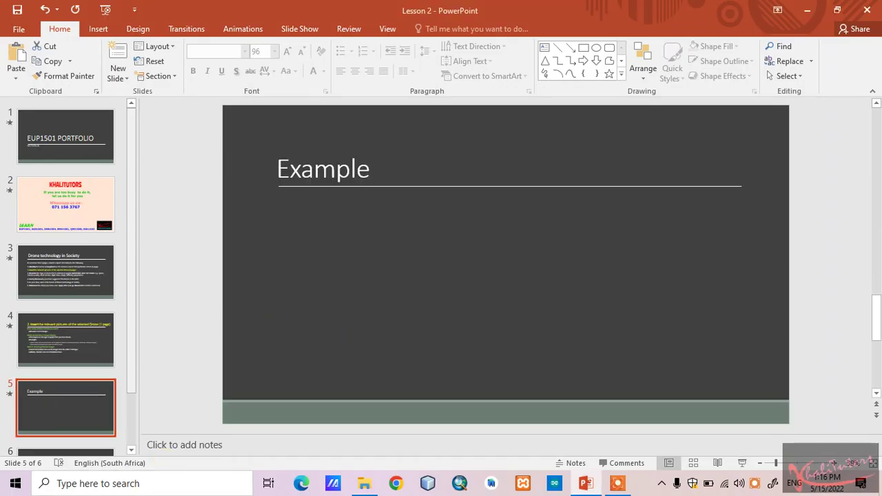
key("alt+Tab")
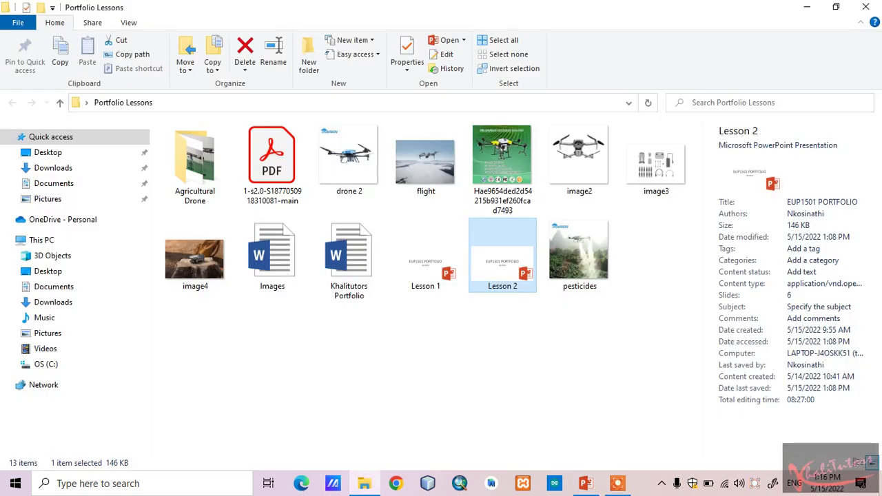
left_click(355, 258)
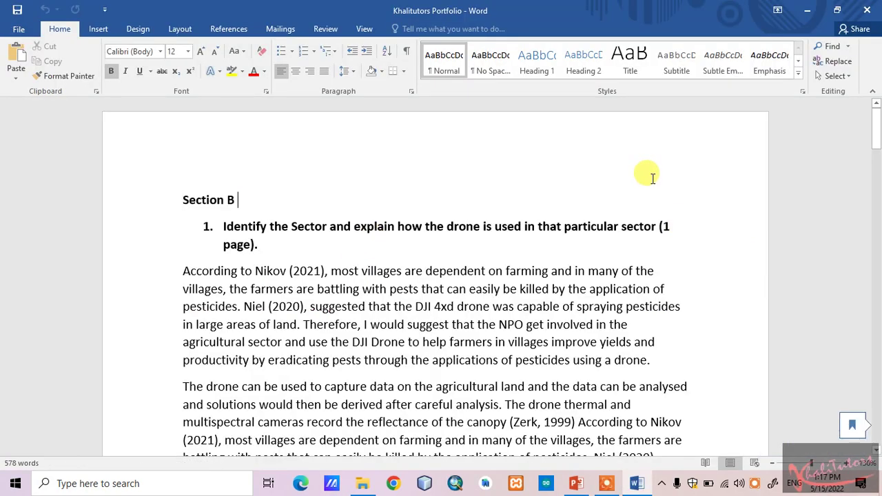
scroll(475, 178, "down", 1)
scroll(475, 180, "down", 20)
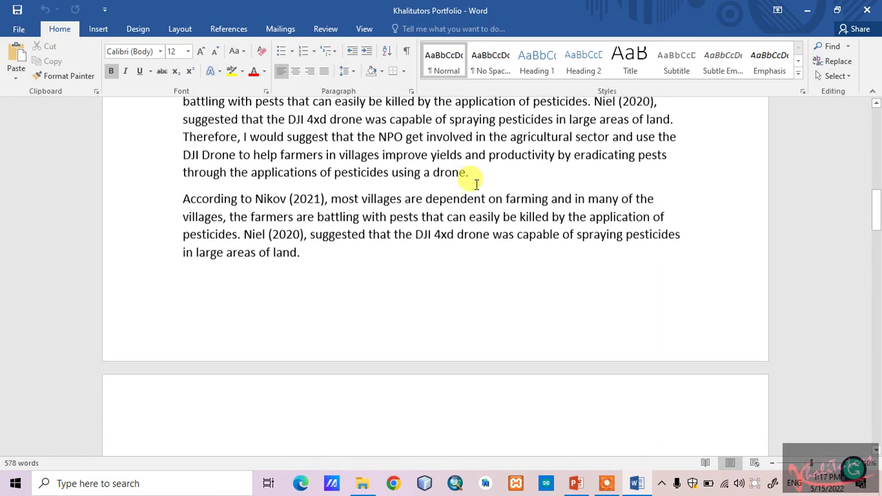
scroll(467, 192, "down", 5)
scroll(461, 181, "up", 15)
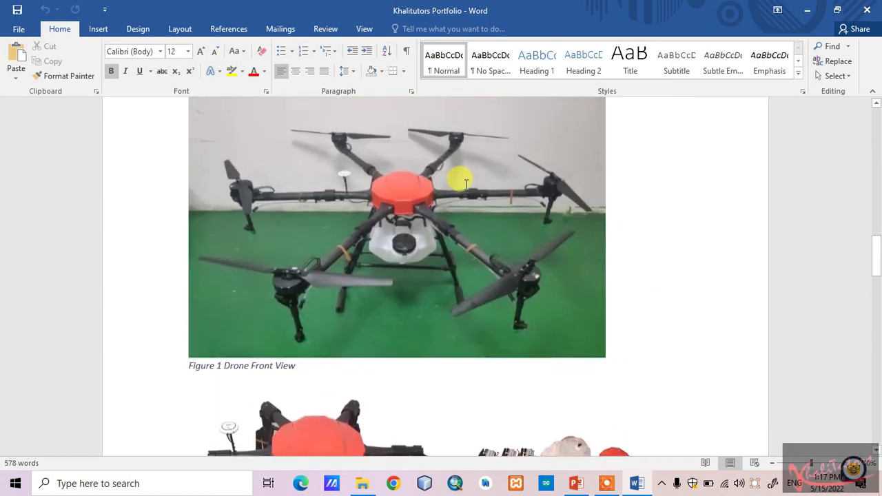
scroll(468, 181, "up", 10)
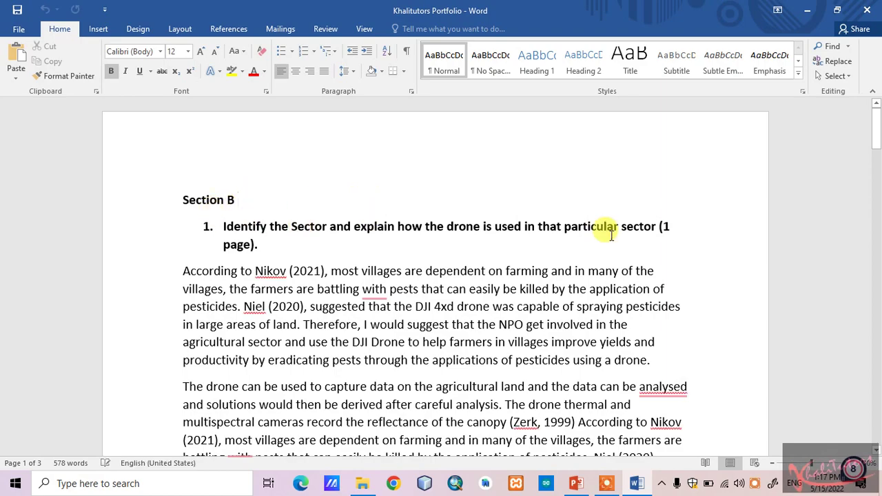
scroll(234, 207, "down", 10)
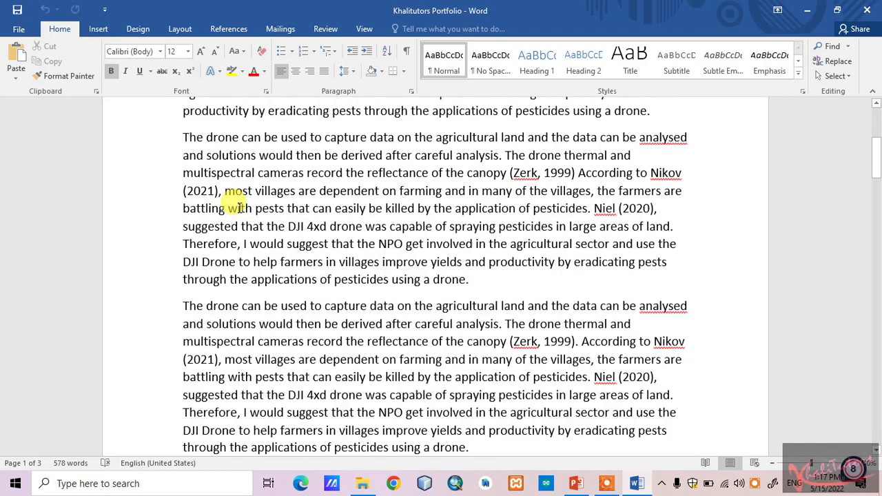
scroll(327, 221, "up", 10)
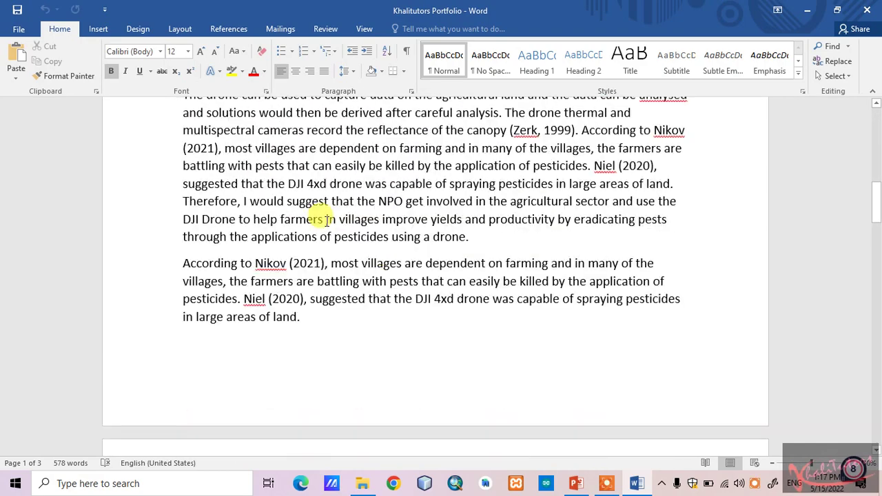
scroll(328, 210, "down", 10)
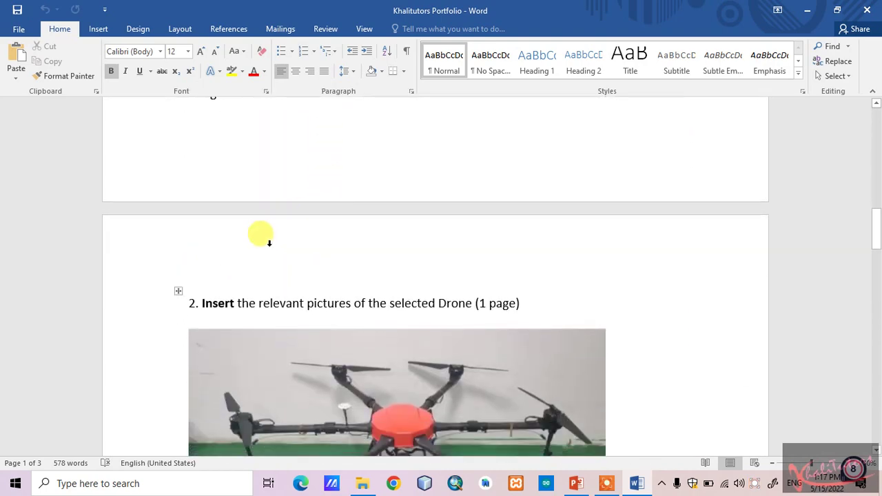
scroll(324, 214, "up", 10)
scroll(329, 221, "up", 5)
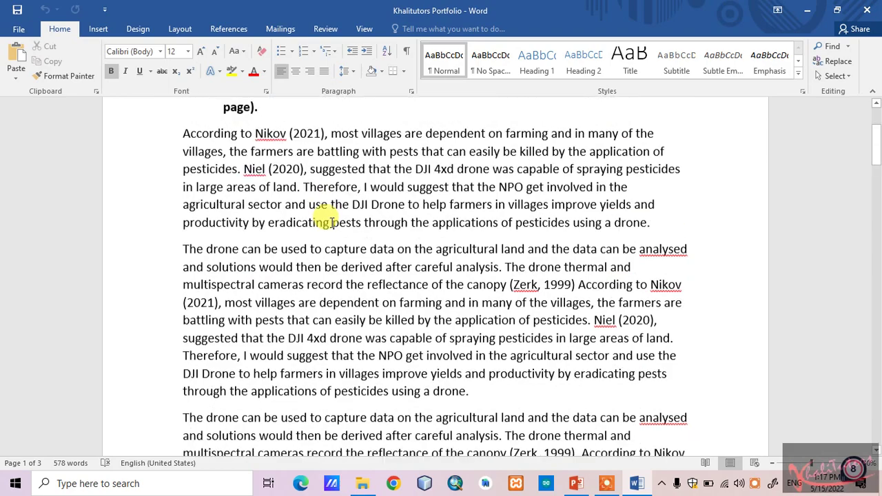
scroll(331, 219, "down", 5)
scroll(331, 214, "down", 7)
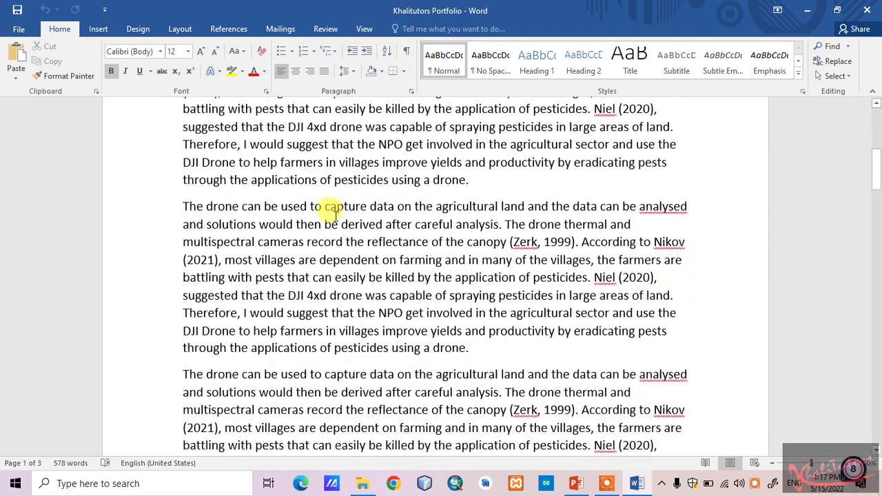
scroll(336, 215, "up", 1)
scroll(324, 180, "up", 6)
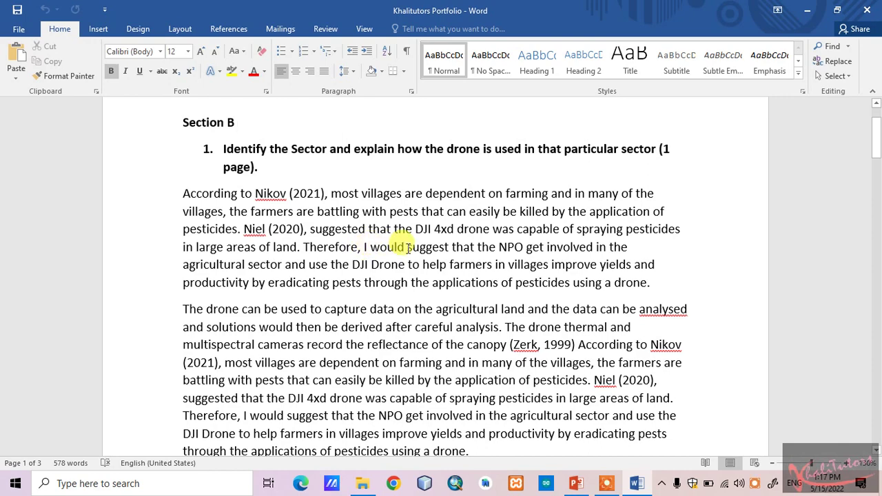
scroll(405, 237, "down", 2)
scroll(401, 232, "up", 4)
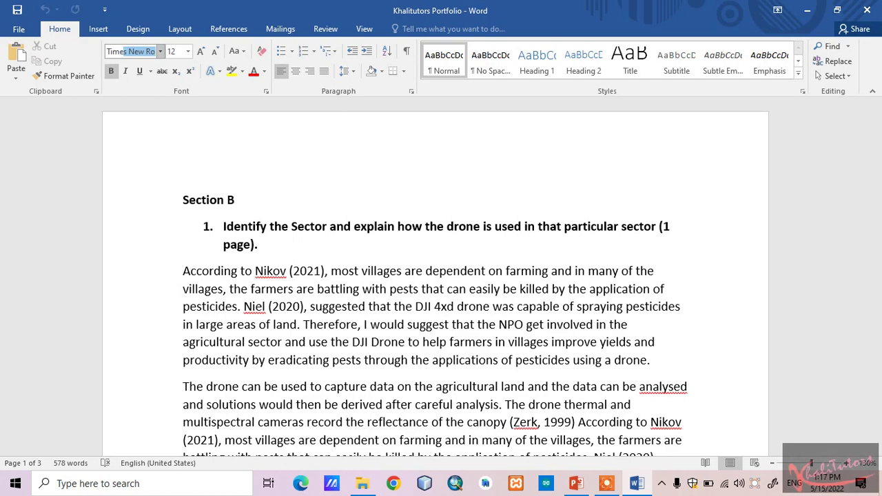
left_click(623, 199)
scroll(441, 184, "down", 5)
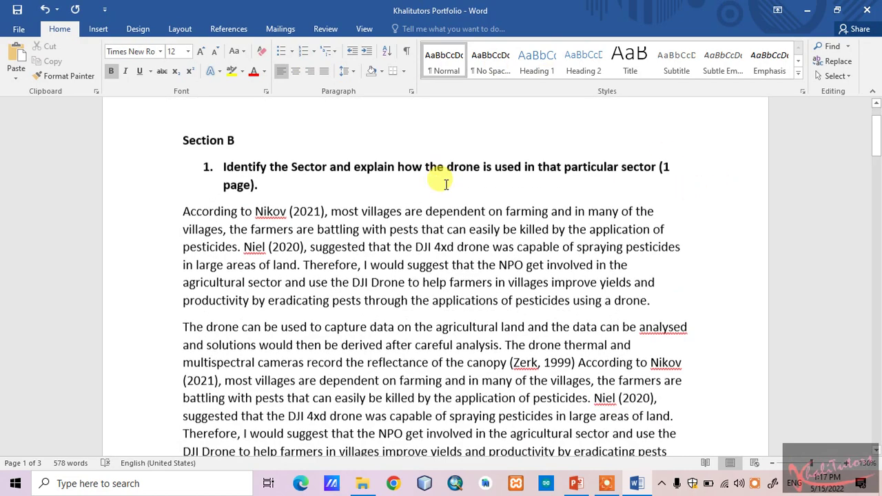
scroll(446, 182, "down", 9)
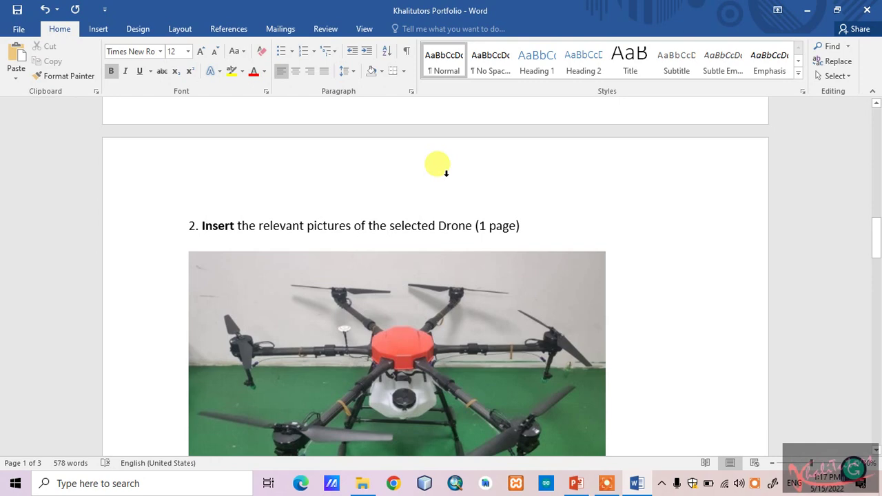
scroll(442, 169, "down", 1)
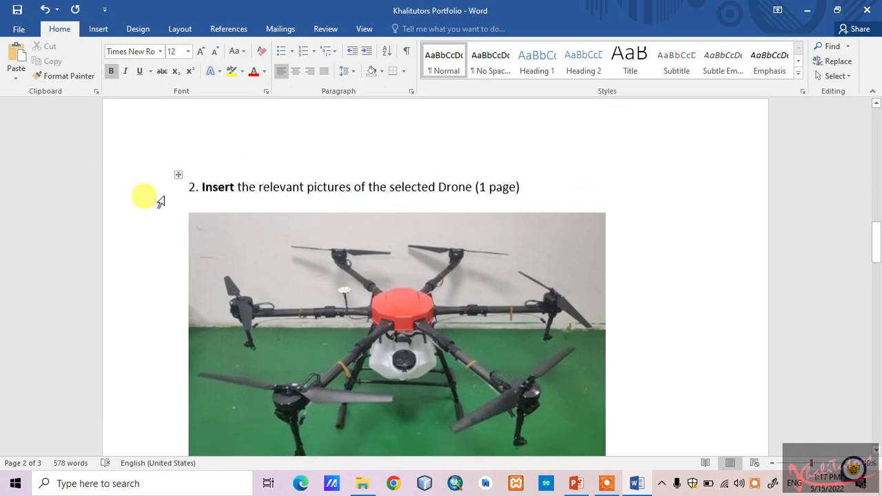
scroll(264, 190, "down", 7)
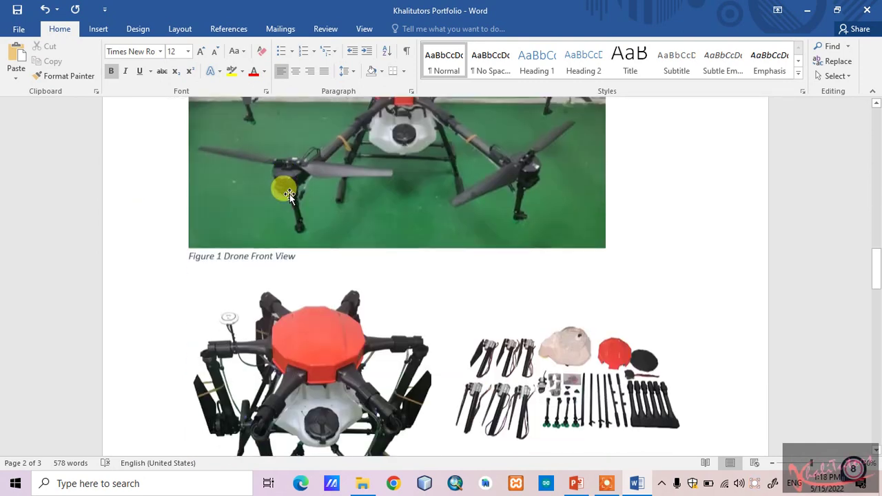
scroll(317, 186, "down", 3)
scroll(335, 173, "up", 10)
scroll(368, 174, "down", 1)
scroll(368, 171, "down", 7)
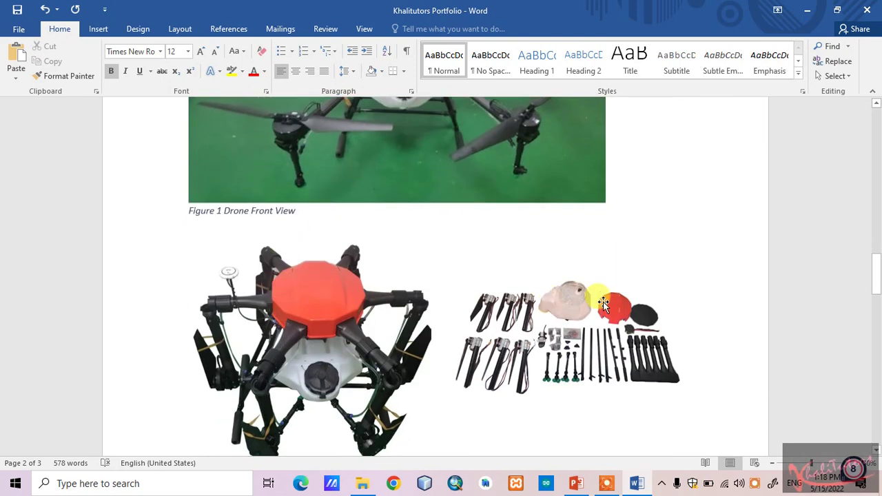
scroll(589, 290, "down", 2)
scroll(339, 281, "down", 3)
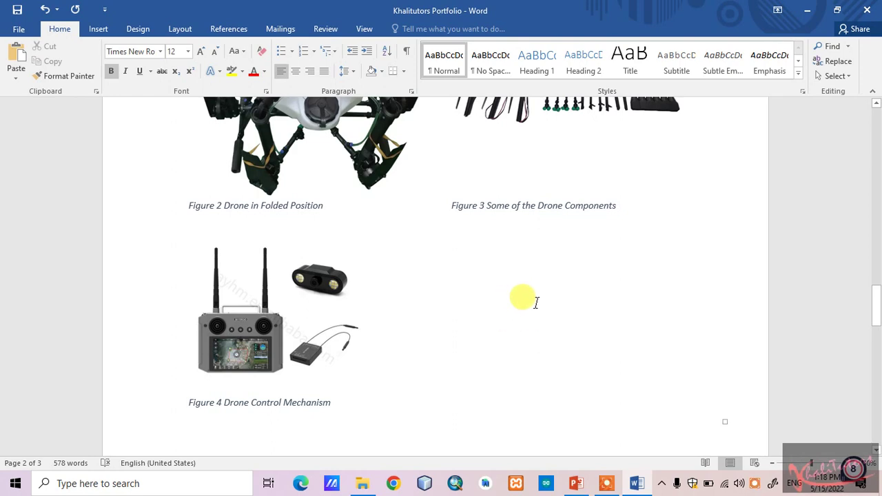
scroll(528, 275, "up", 7)
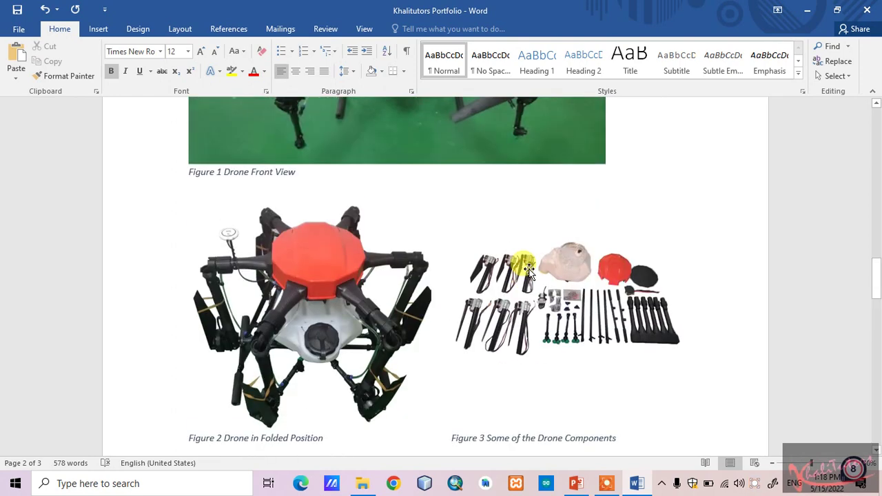
scroll(420, 213, "up", 2)
scroll(423, 211, "down", 7)
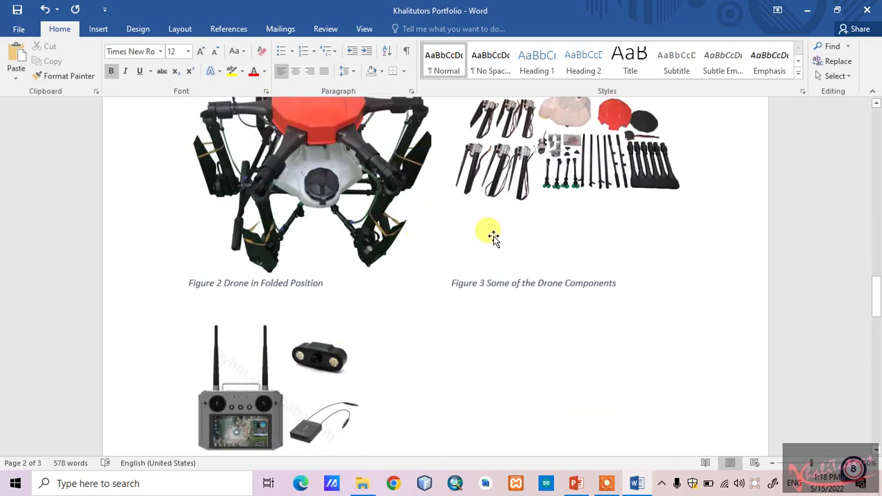
scroll(486, 227, "down", 1)
scroll(488, 237, "up", 2)
scroll(487, 235, "up", 5)
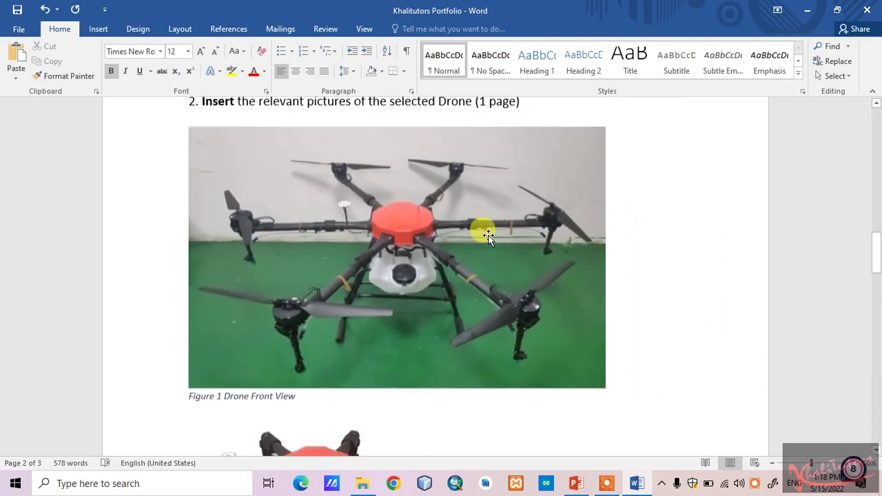
scroll(485, 233, "down", 2)
scroll(480, 227, "up", 2)
scroll(414, 237, "down", 3)
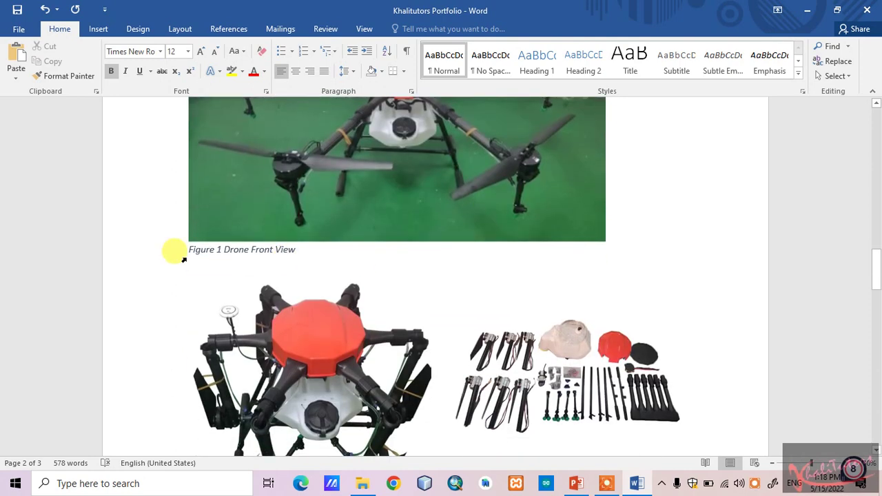
scroll(362, 223, "up", 5)
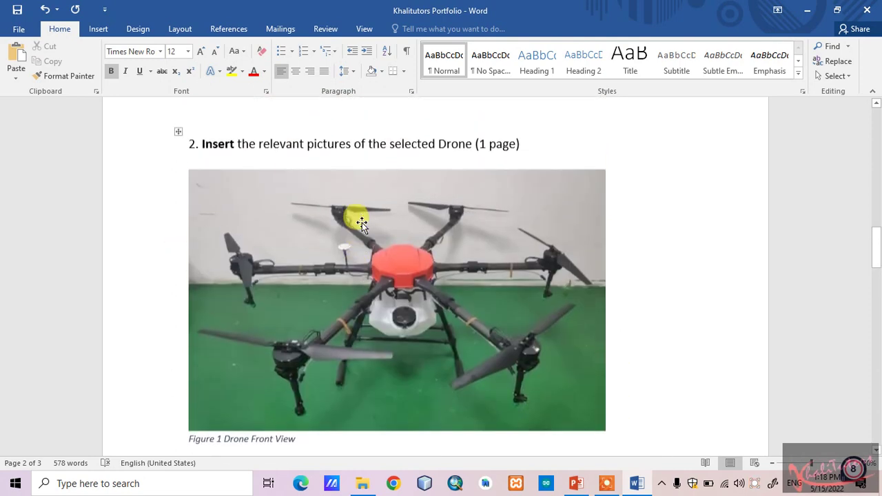
scroll(362, 222, "down", 3)
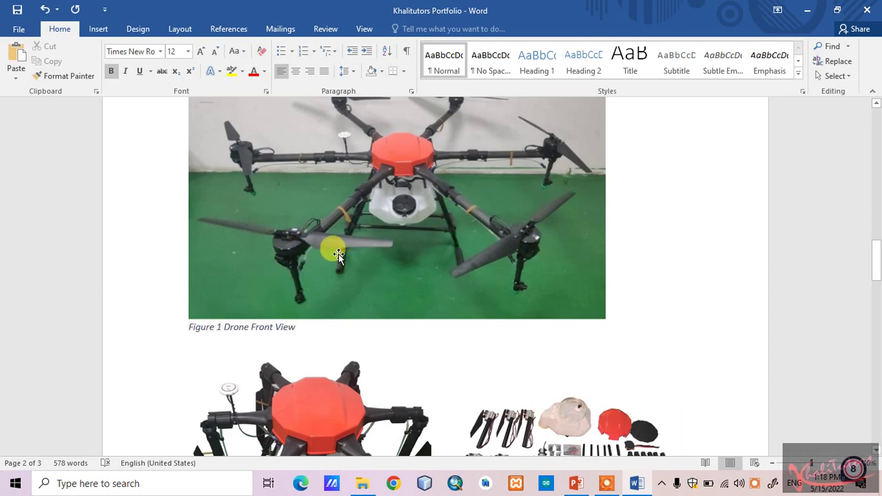
scroll(329, 251, "down", 3)
scroll(321, 181, "down", 1)
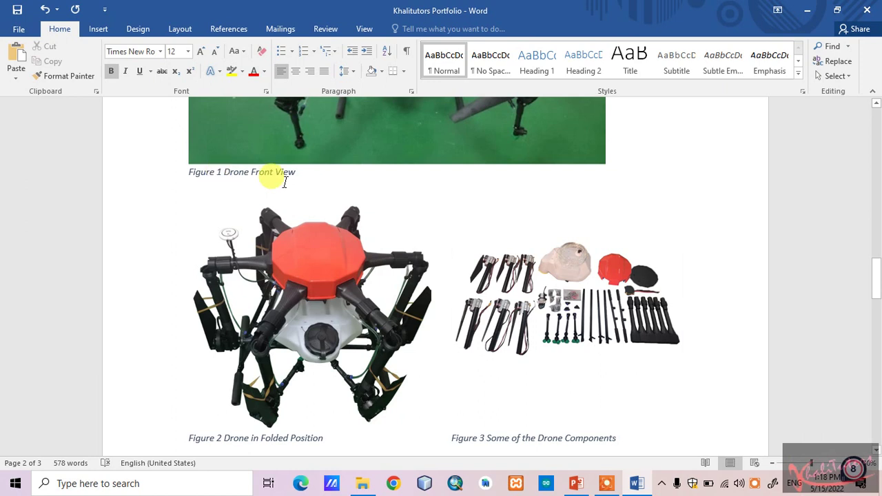
scroll(231, 176, "down", 3)
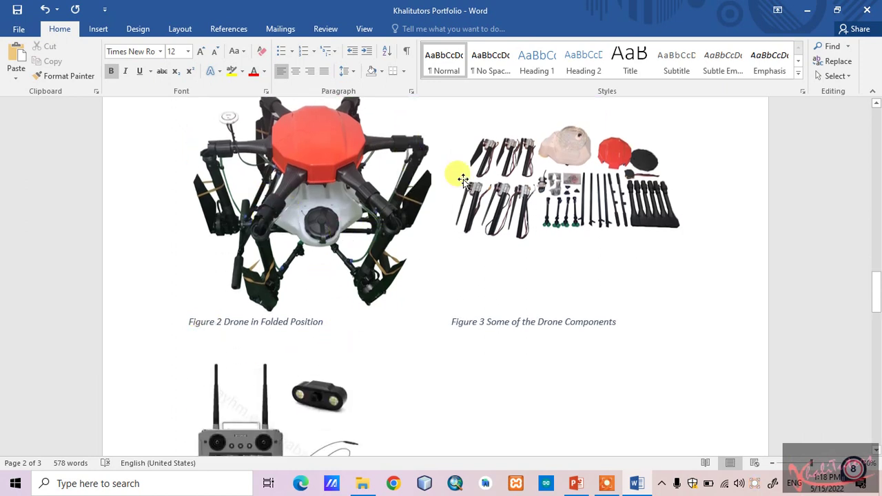
scroll(553, 225, "down", 4)
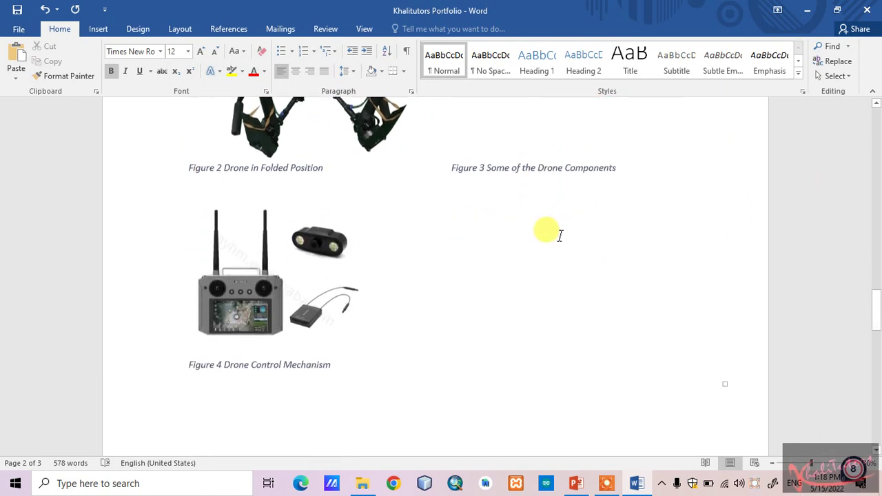
scroll(509, 264, "up", 4)
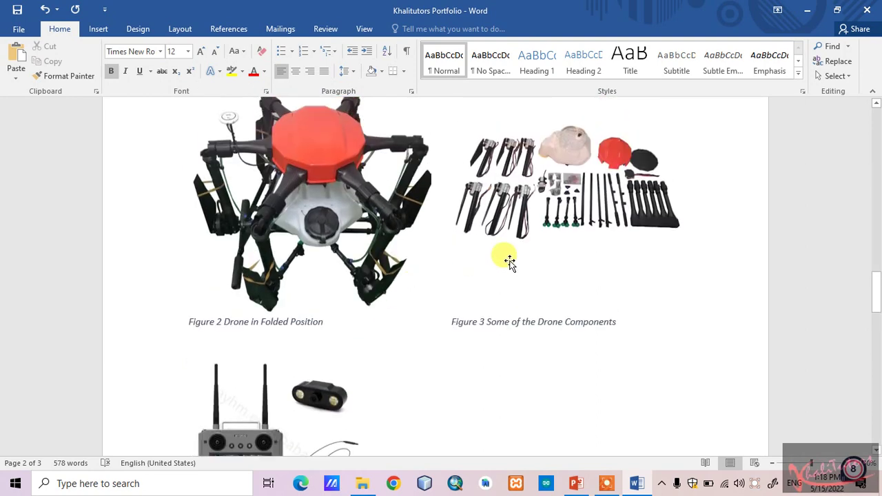
scroll(509, 261, "up", 9)
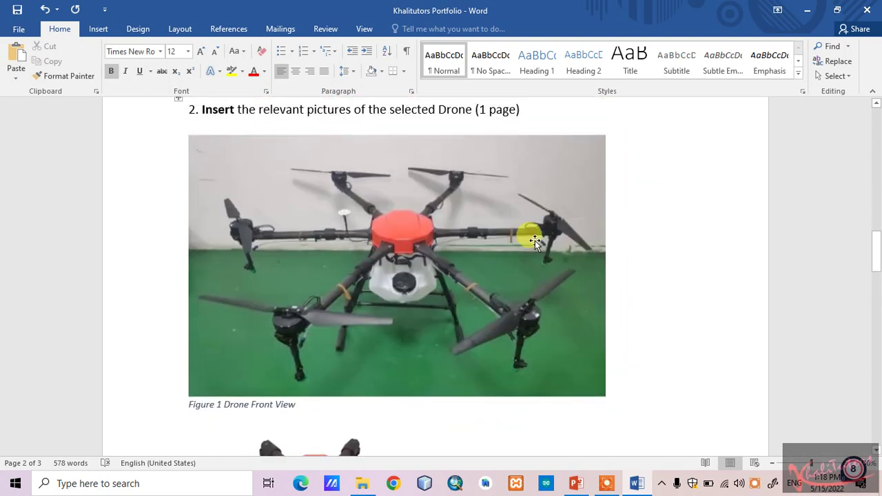
left_click(535, 241)
Step: Deselect the drone photo and preview the Insert Table grid without inserting anything
left_click(693, 224)
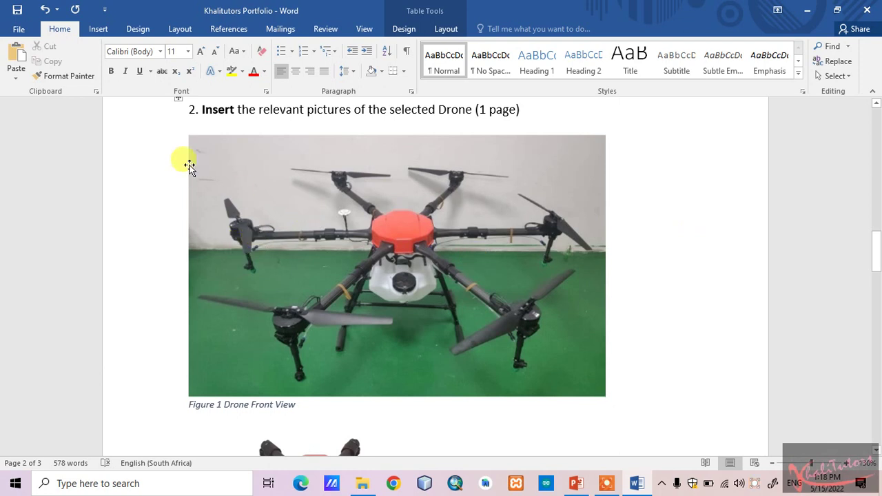
scroll(282, 191, "up", 4)
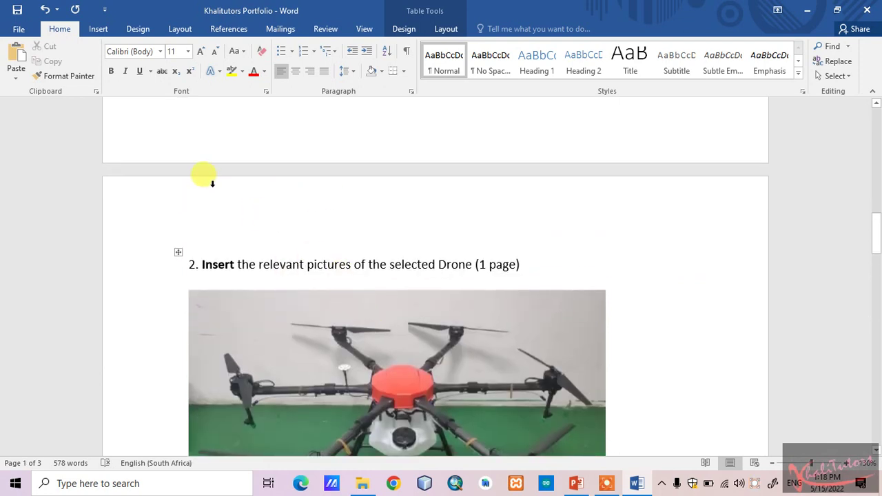
scroll(278, 185, "down", 2)
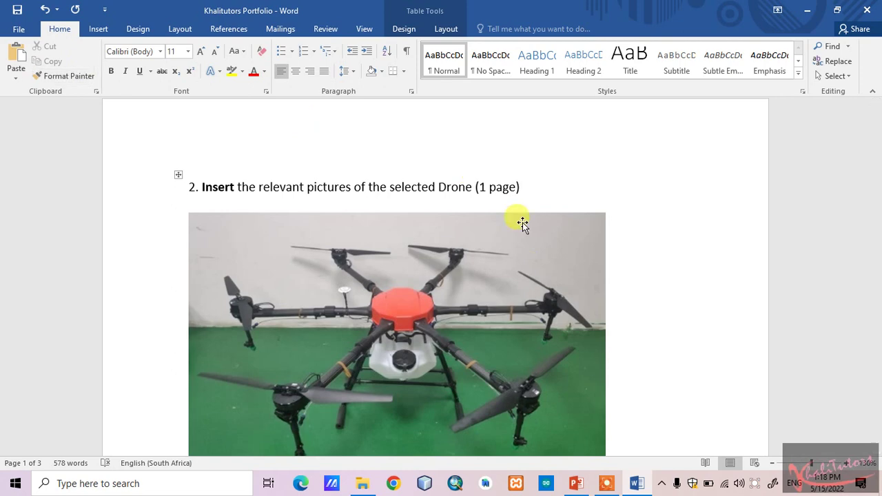
left_click(99, 31)
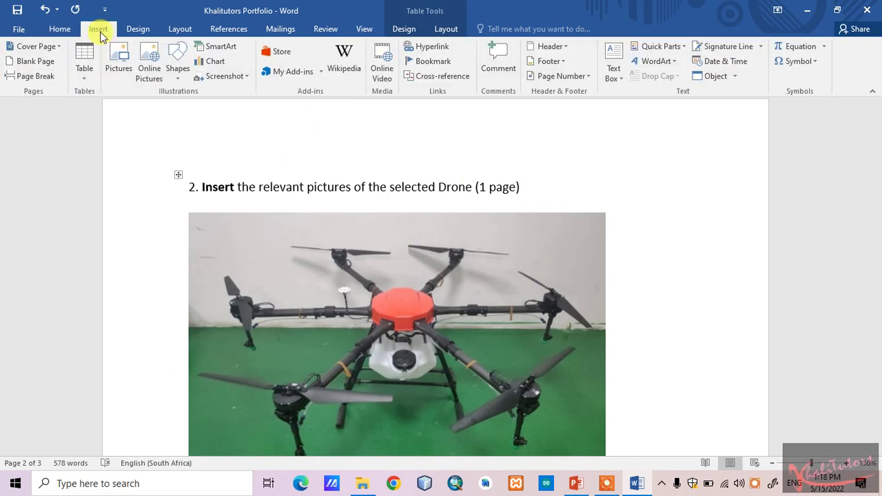
left_click(85, 78)
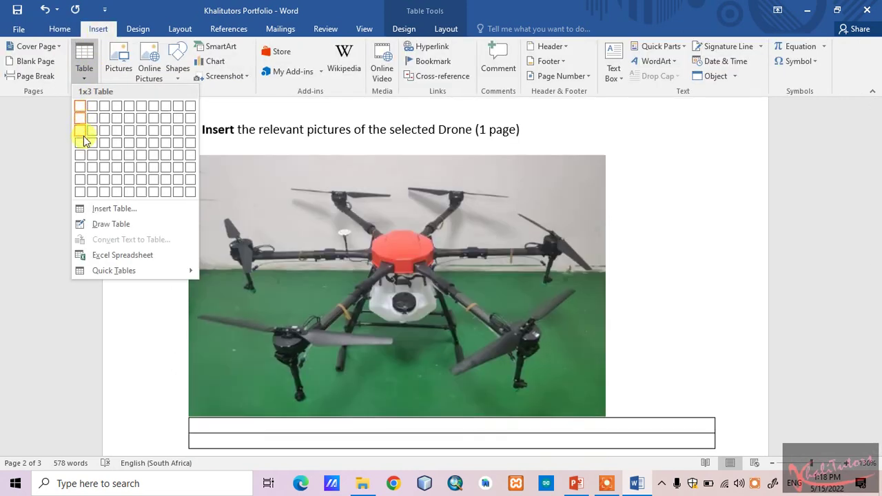
left_click(793, 184)
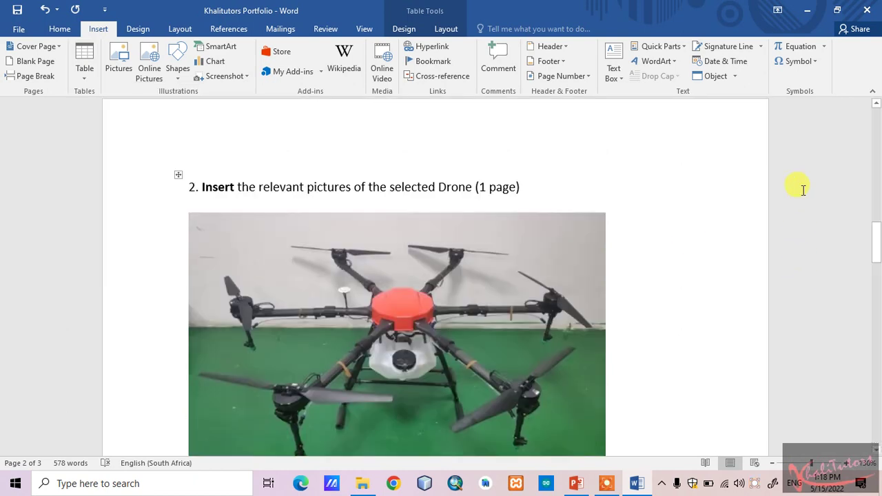
Step: Place the insertion point on the blank new page after the page break
scroll(787, 223, "down", 15)
scroll(813, 269, "down", 3)
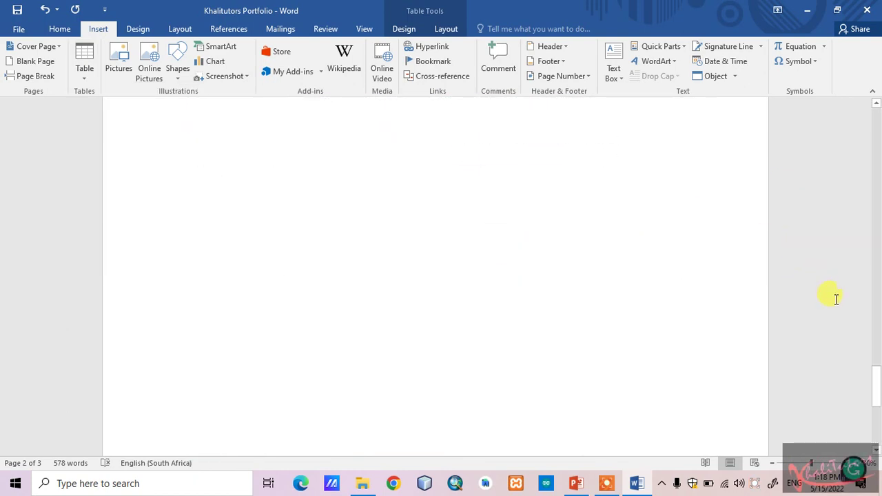
scroll(876, 386, "down", 1)
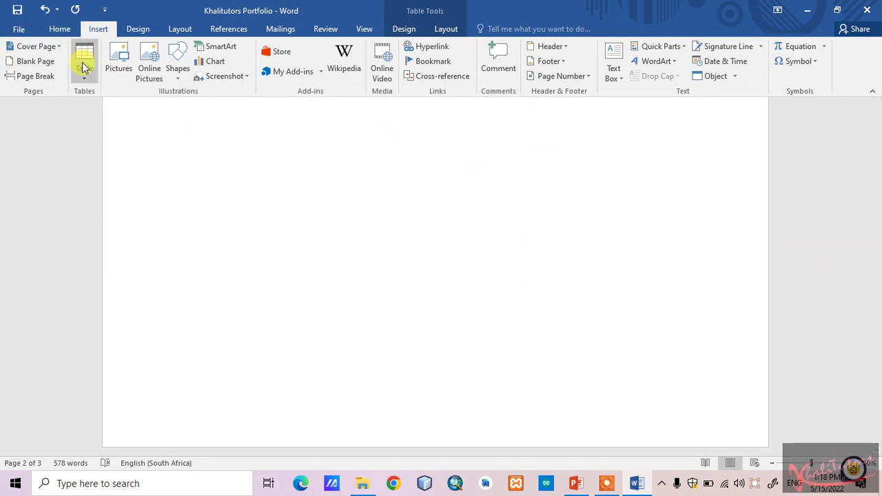
scroll(542, 199, "up", 1)
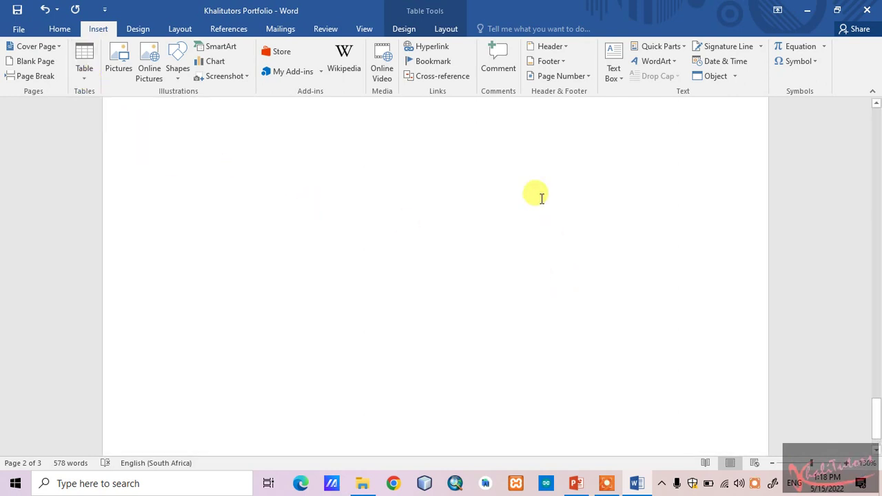
scroll(545, 187, "up", 3)
left_click(332, 286)
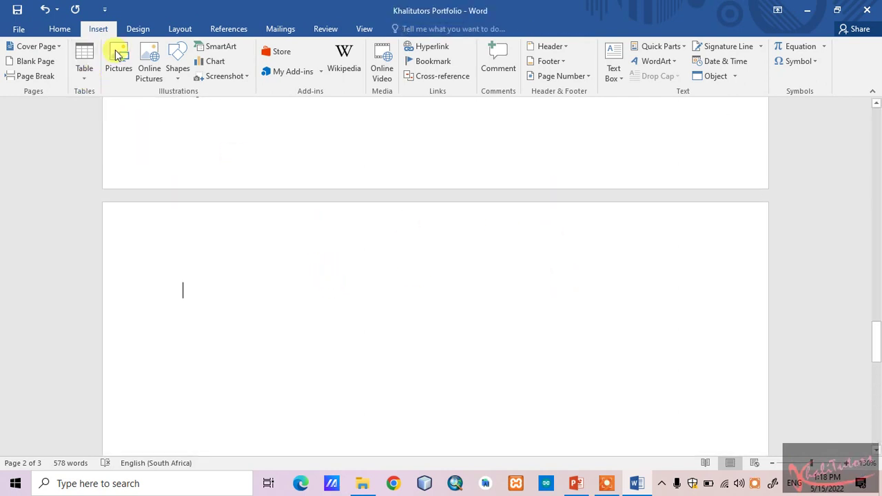
left_click(86, 76)
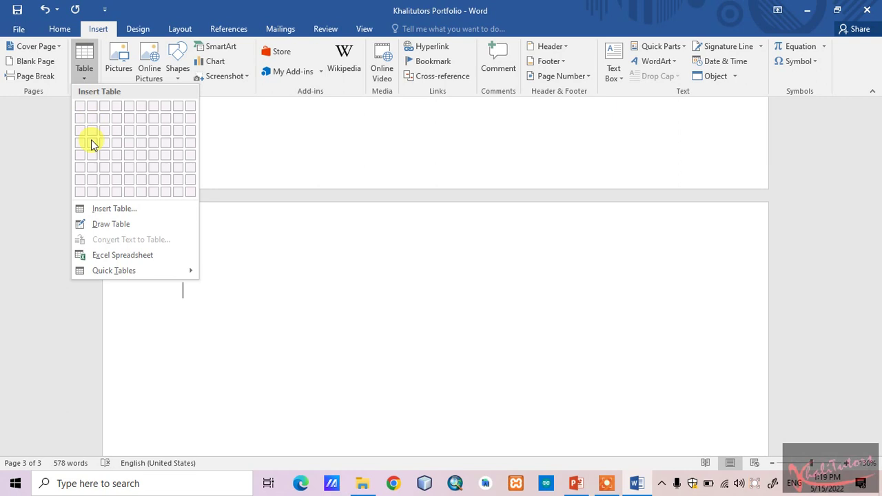
left_click(240, 316)
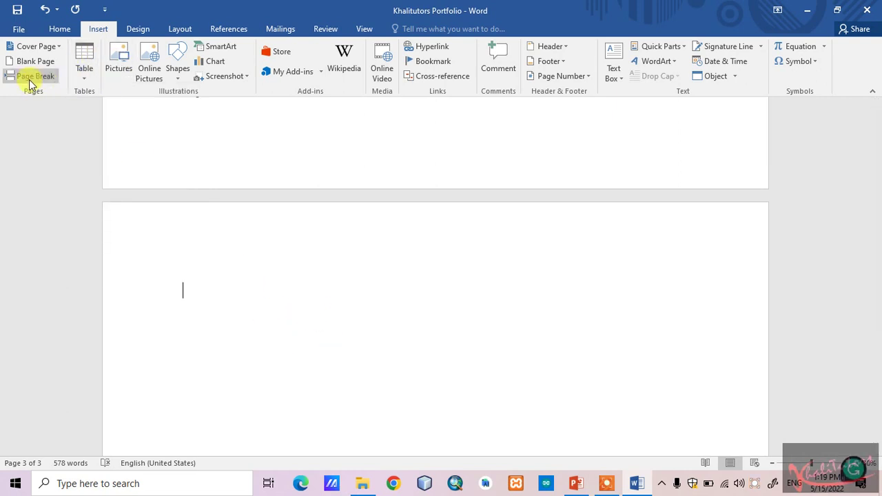
scroll(191, 183, "up", 2)
scroll(195, 230, "down", 2)
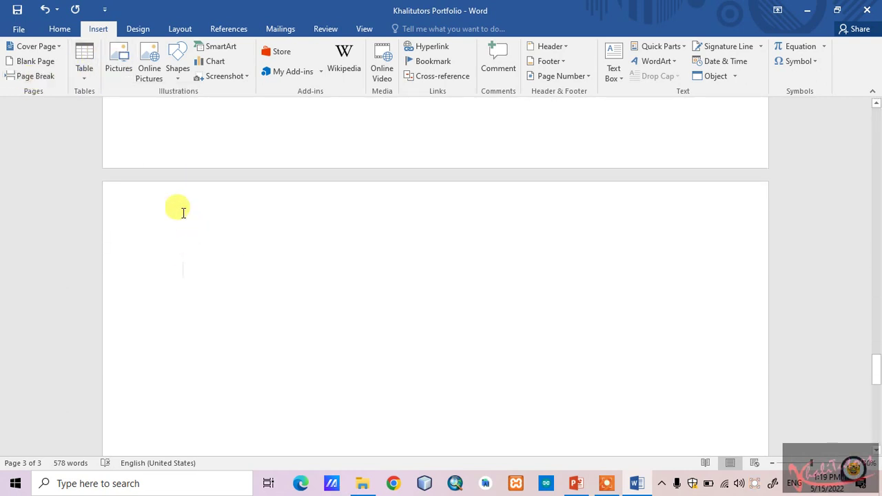
Step: Insert a one-column, four-row table on the blank page
left_click(90, 80)
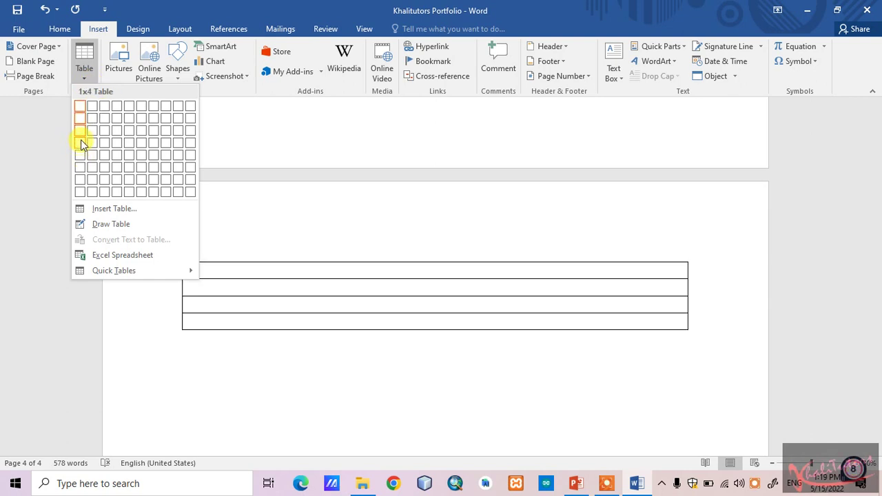
left_click(81, 144)
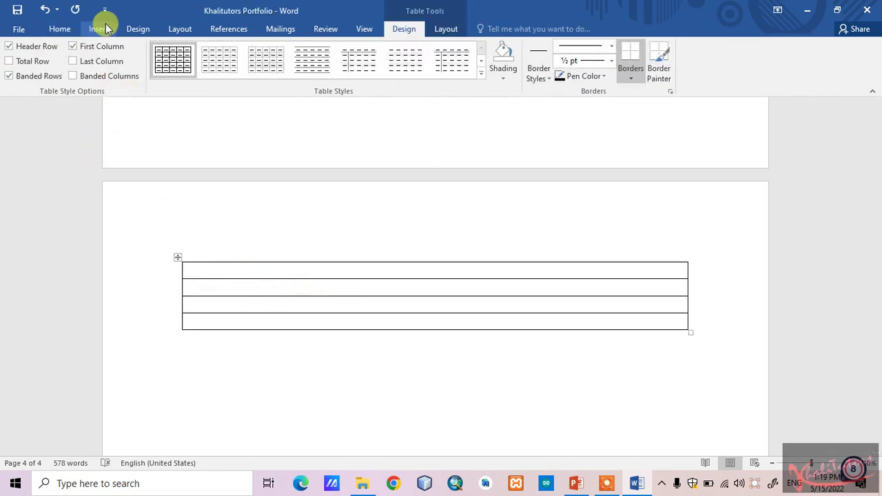
left_click(59, 28)
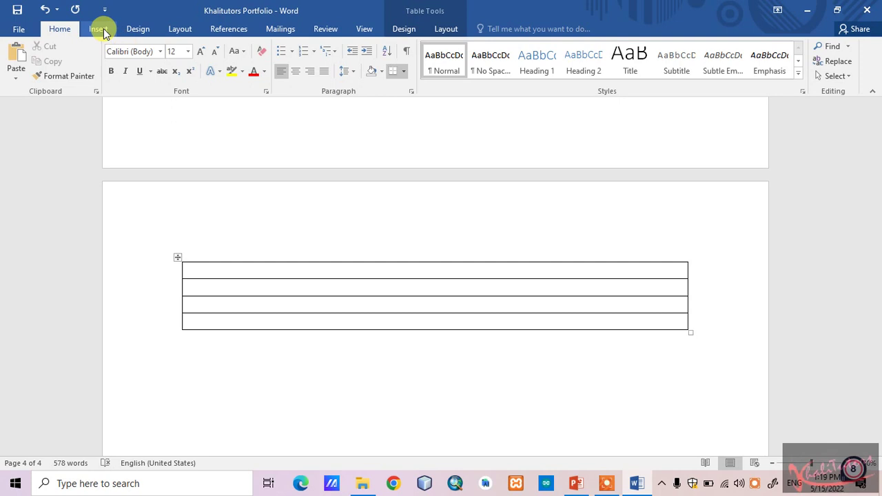
left_click(99, 29)
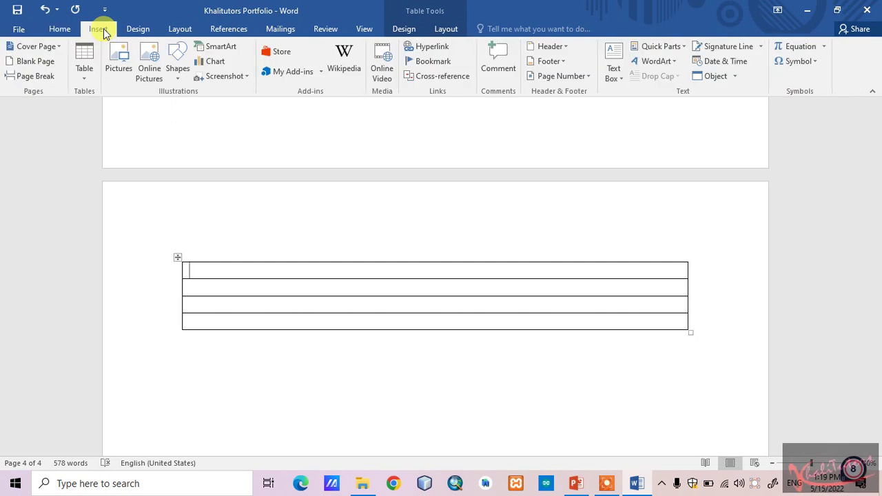
left_click(119, 63)
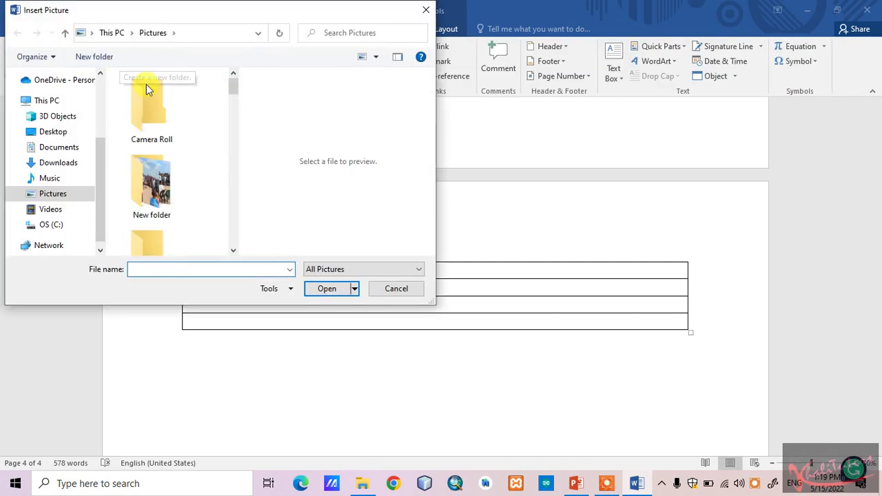
Step: Insert picture p2 from Desktop > Portfolio Lessons > Agricultural Drone into the table's first row
left_click(58, 133)
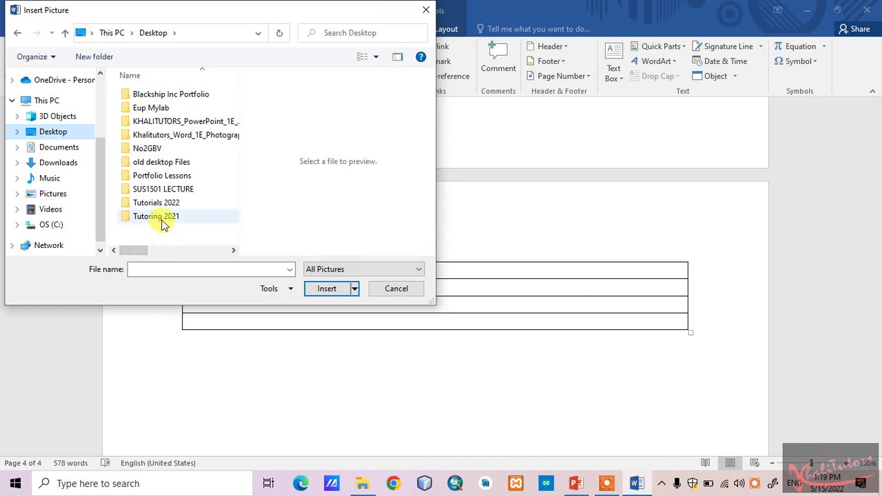
double_click(160, 177)
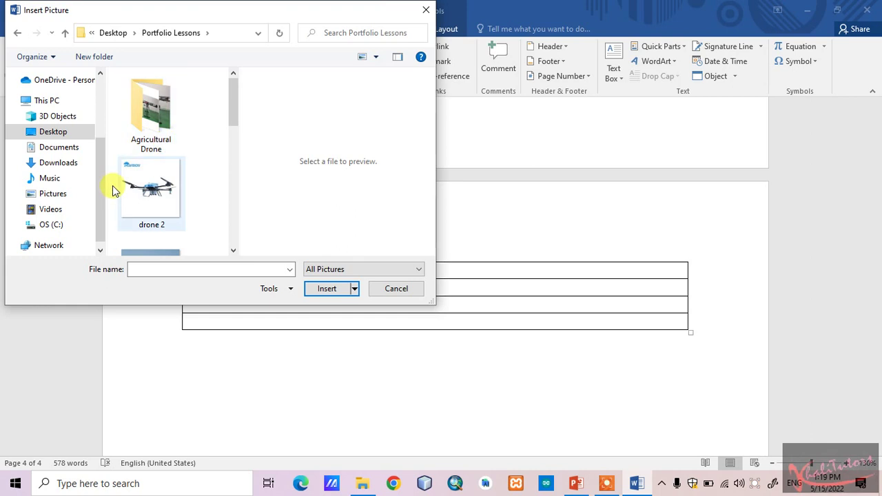
scroll(140, 165, "down", 3)
scroll(141, 164, "down", 2)
scroll(142, 164, "up", 6)
left_click(155, 120)
double_click(155, 120)
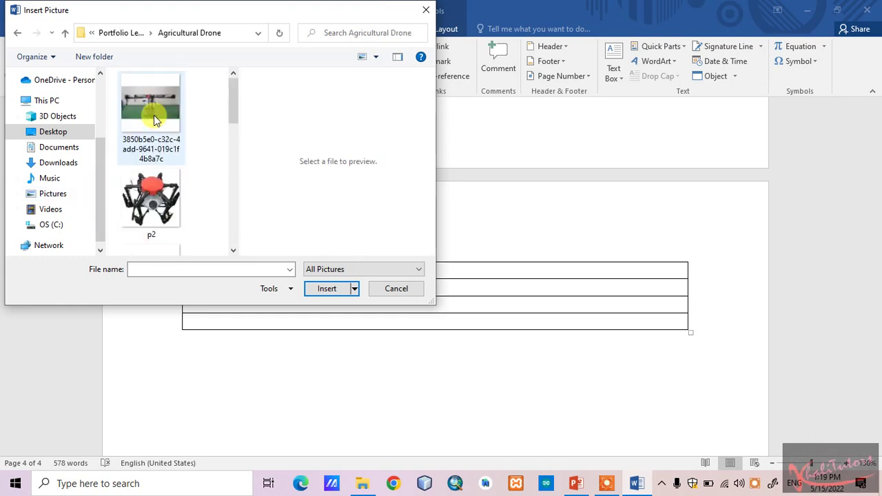
left_click(155, 200)
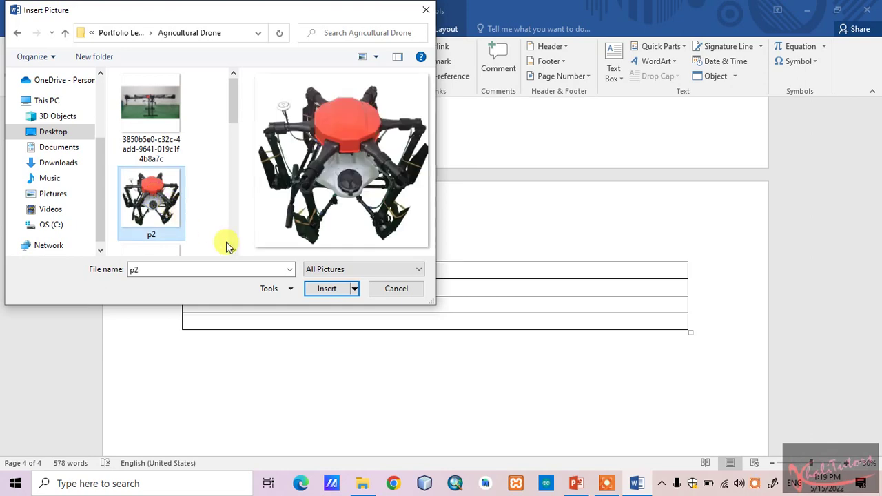
left_click(327, 288)
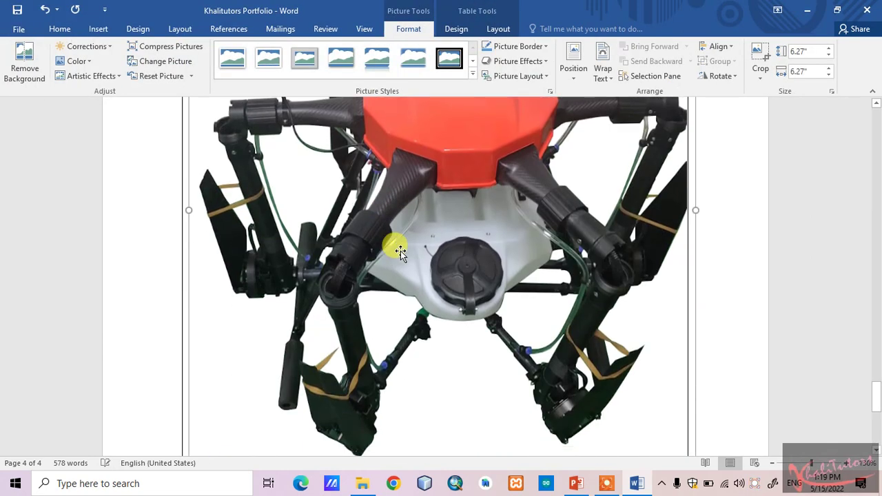
Step: Resize the drone picture from 6.27" through 4.9" and 3.57" down to about 2.34"
scroll(408, 246, "down", 3)
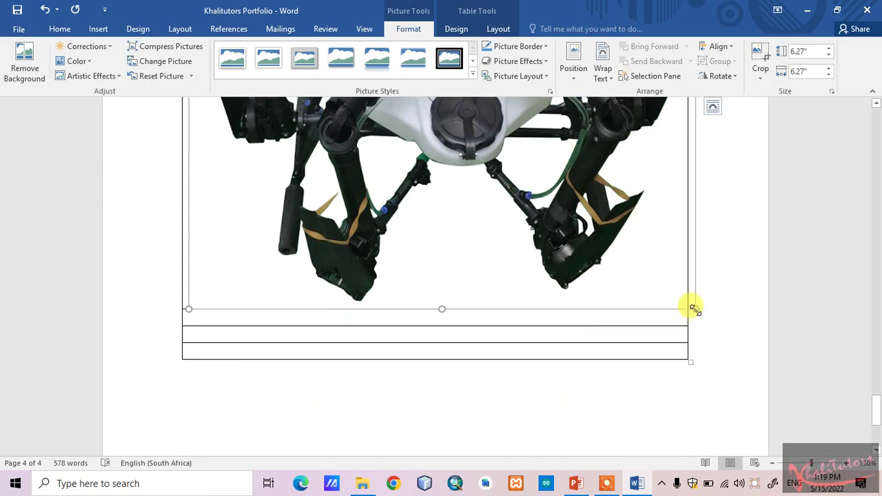
left_click_drag(693, 308, 526, 200)
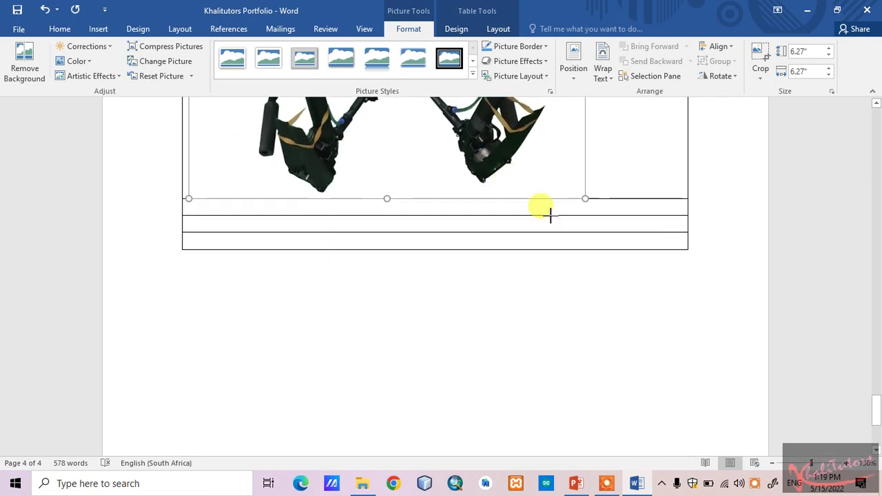
scroll(557, 222, "down", 8)
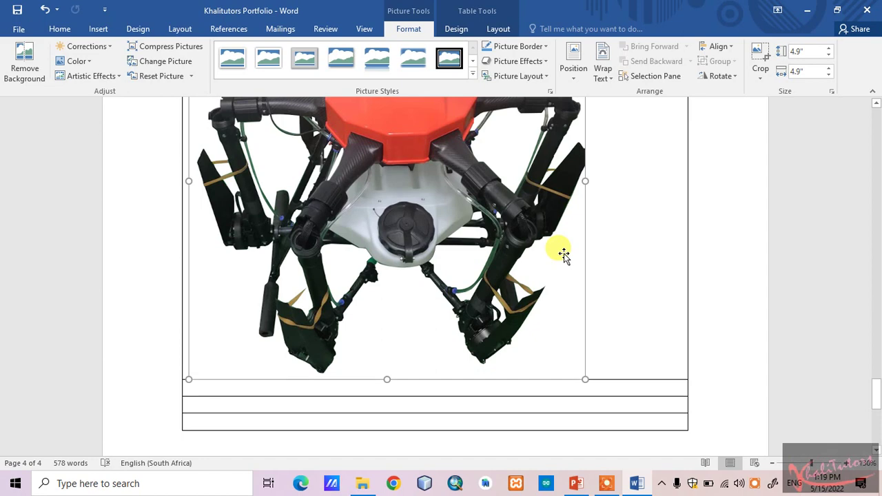
left_click_drag(583, 338, 482, 231)
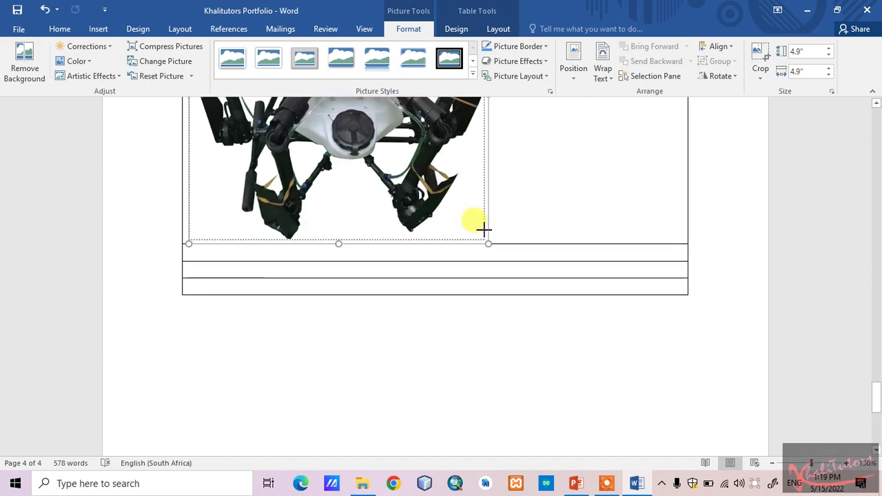
scroll(528, 248, "down", 8)
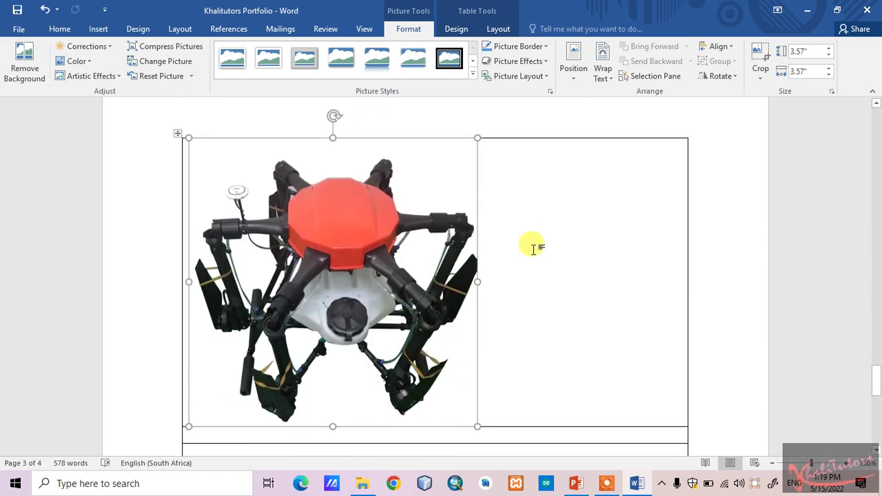
scroll(464, 268, "up", 6)
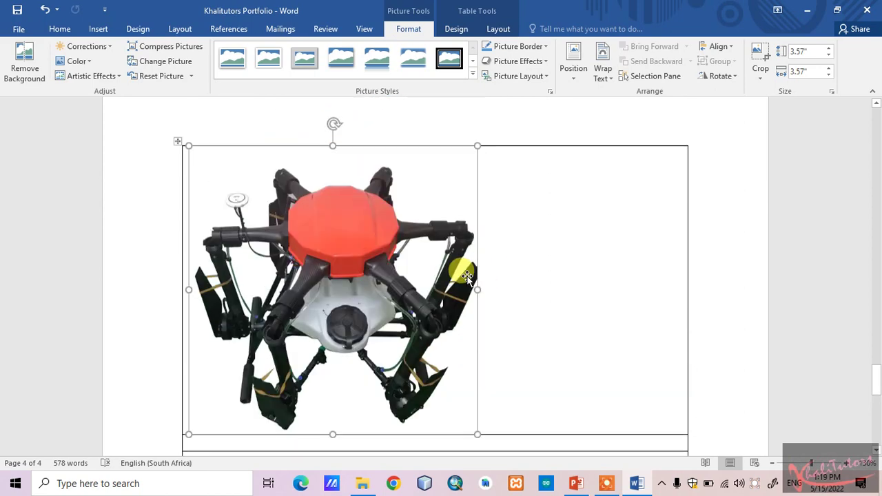
scroll(463, 270, "down", 3)
left_click_drag(476, 387, 394, 263)
left_click(491, 398)
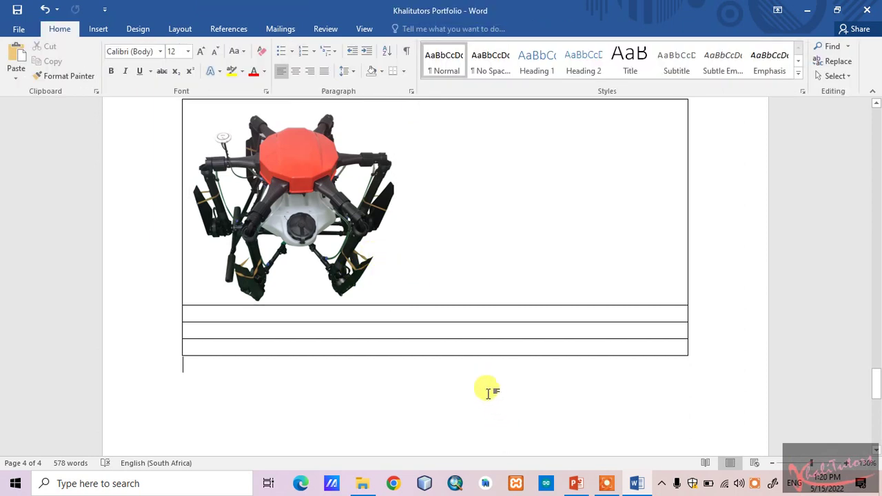
Step: Draw a vertical table line splitting the first row into two cells beside the drone picture
left_click(560, 332)
left_click(98, 29)
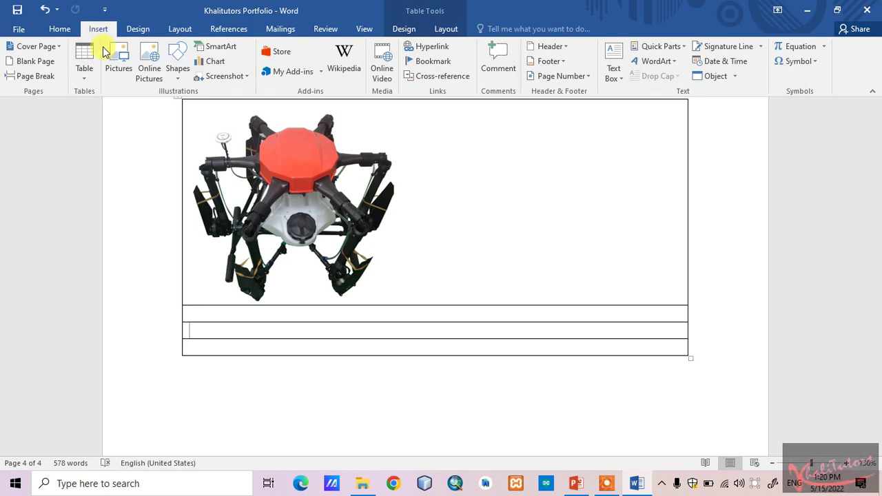
left_click(85, 75)
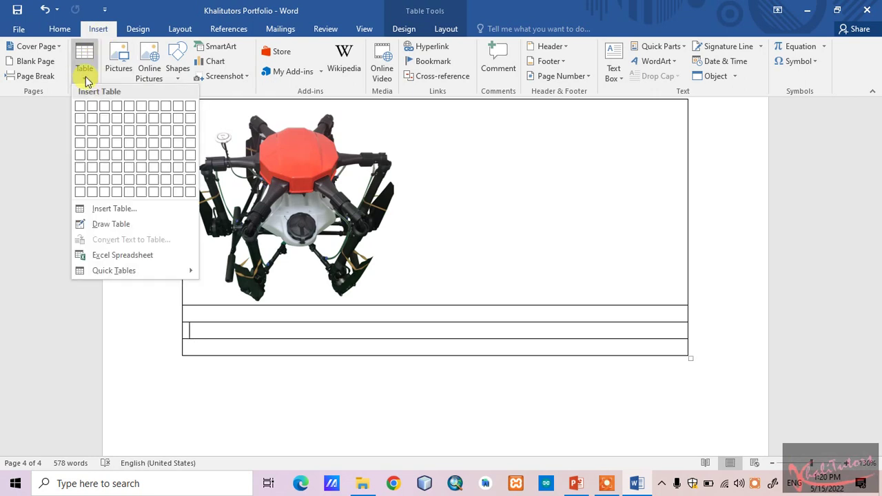
left_click(111, 224)
scroll(479, 149, "up", 2)
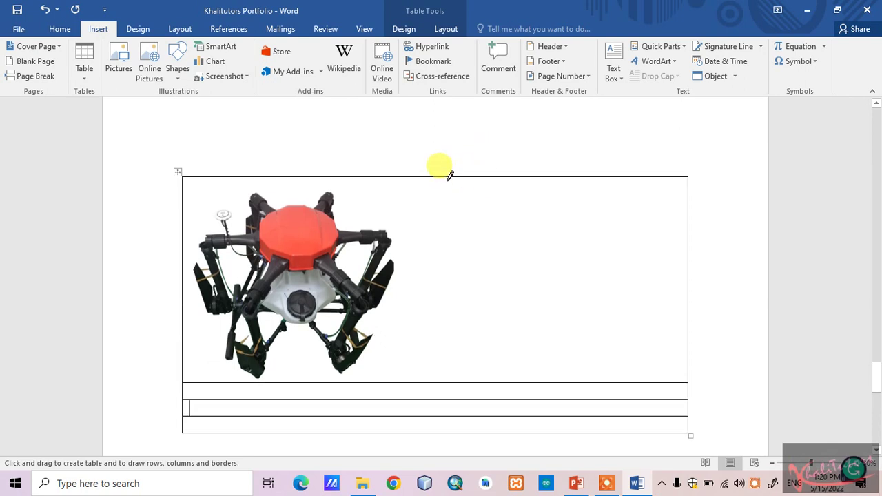
left_click_drag(446, 174, 442, 345)
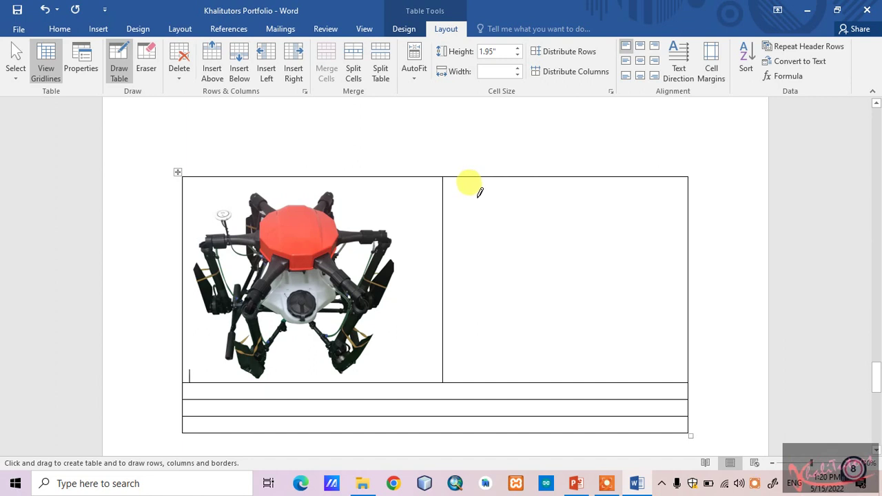
key("Escape")
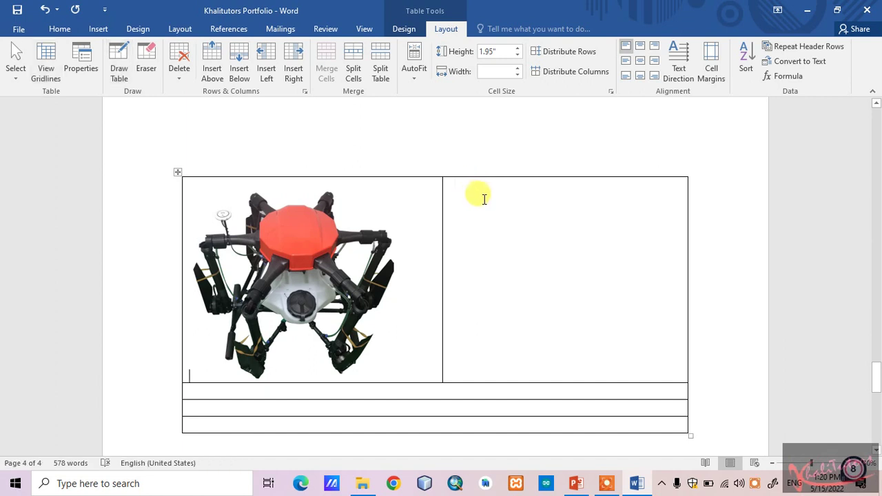
left_click(94, 28)
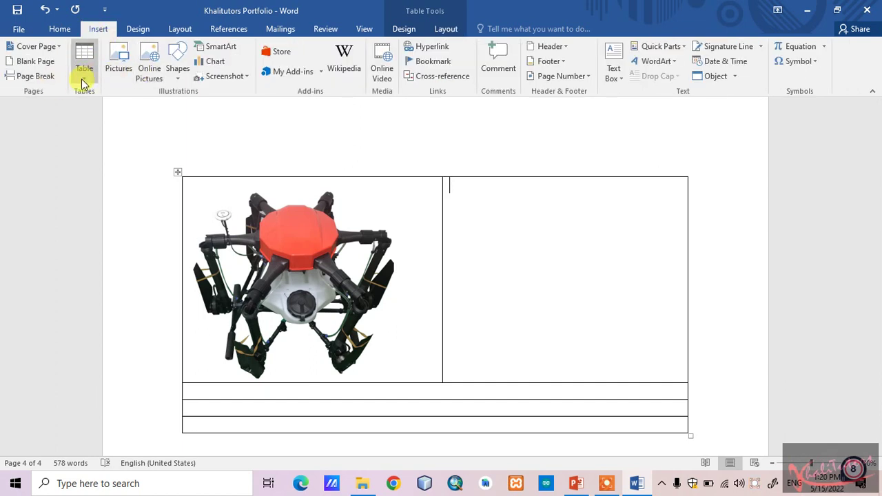
Step: Insert the p3 parts picture into the empty right cell
left_click(119, 61)
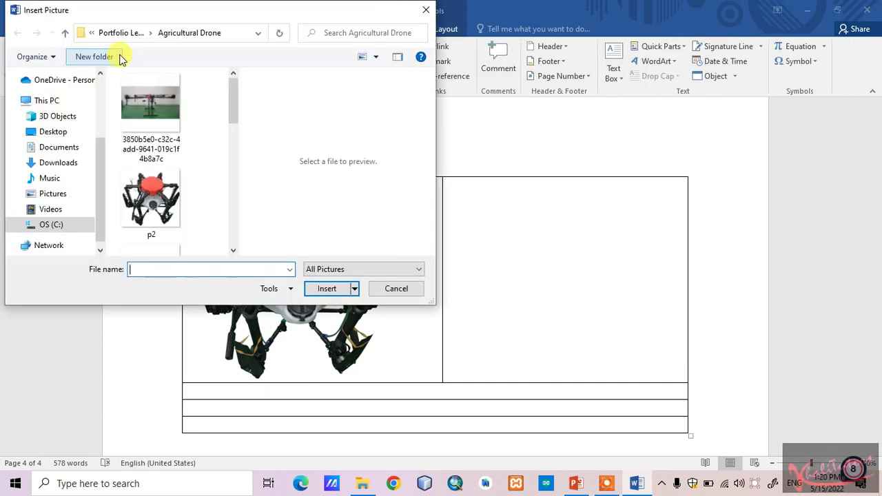
scroll(233, 119, "down", 3)
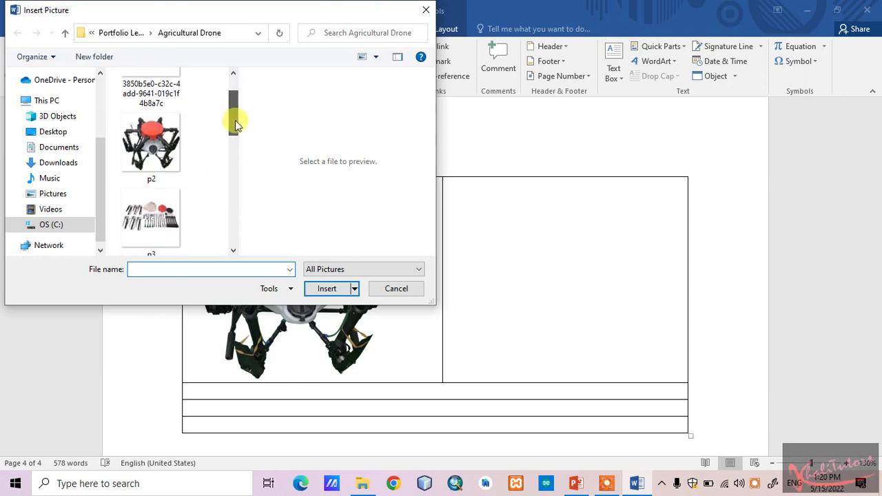
left_click(148, 158)
left_click(321, 288)
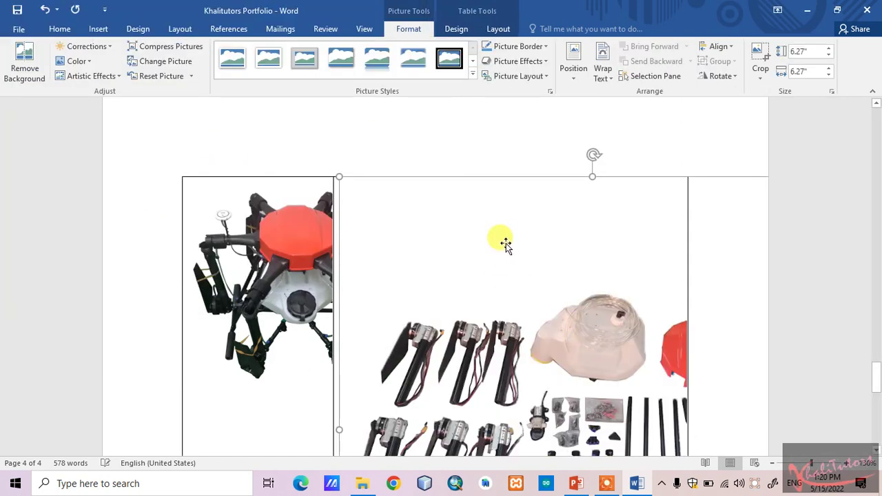
Step: Resize the p3 parts picture to about 2.9 inches beside the drone
scroll(506, 244, "down", 8)
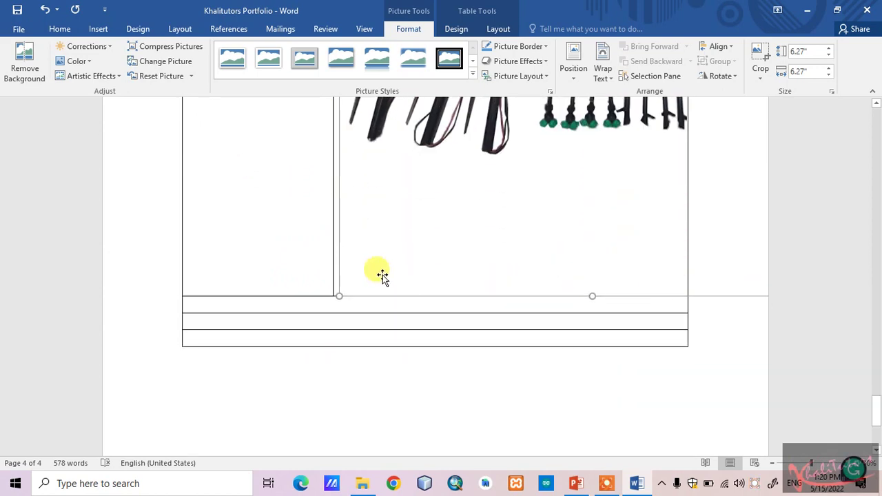
left_click_drag(339, 295, 448, 169)
scroll(551, 213, "up", 8)
scroll(625, 244, "down", 4)
left_click_drag(761, 417, 597, 220)
scroll(597, 227, "up", 3)
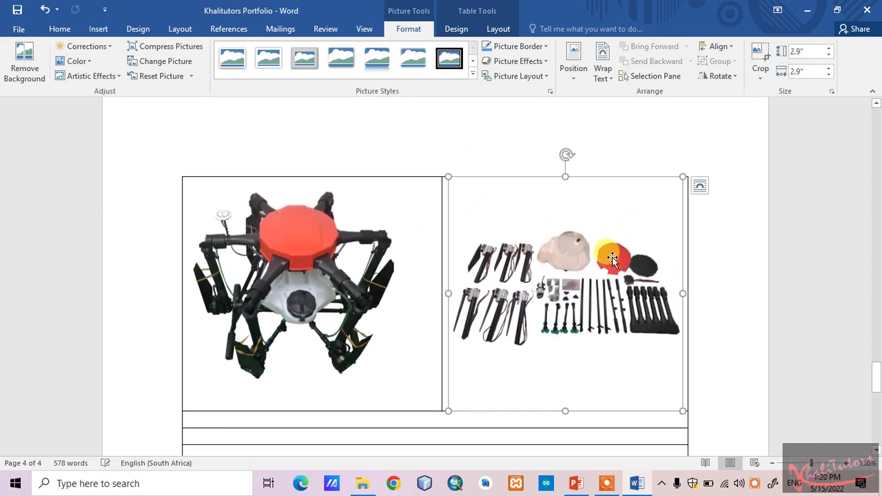
scroll(551, 252, "down", 2)
left_click(496, 407)
left_click(339, 181)
Step: Add a 'Figure 5' caption beneath the drone picture in the left cell
right_click(357, 169)
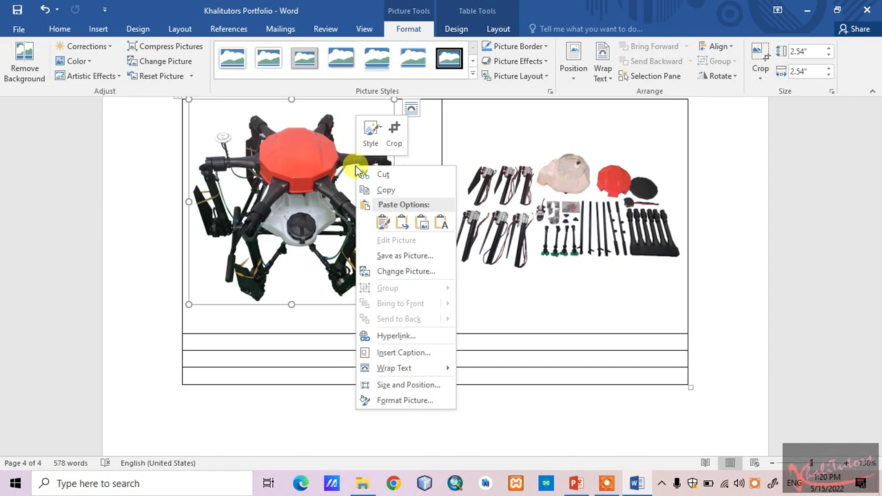
left_click(403, 353)
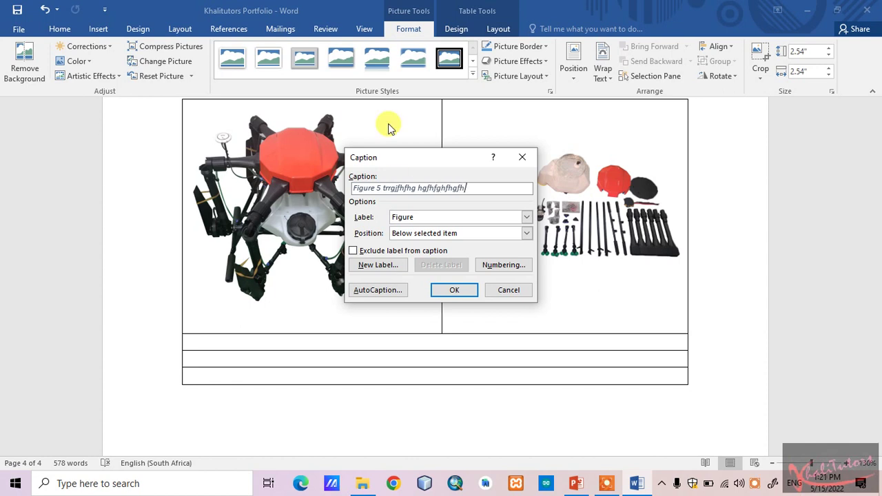
left_click(452, 290)
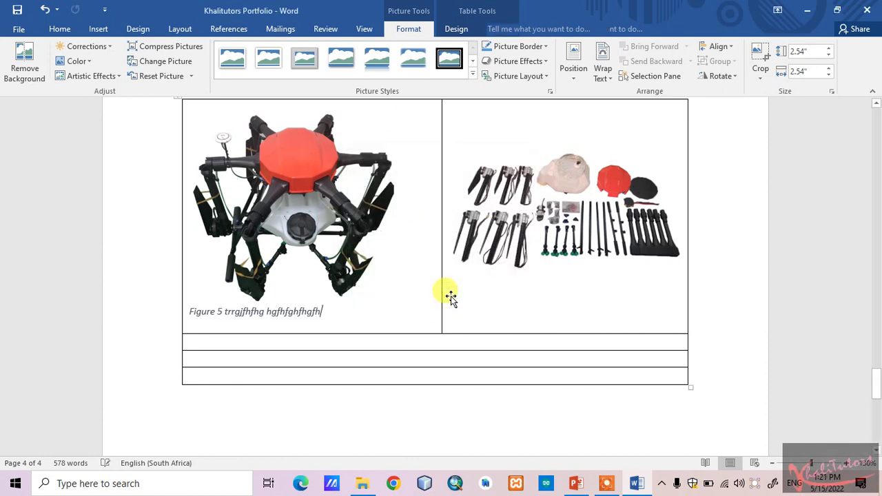
left_click(211, 314)
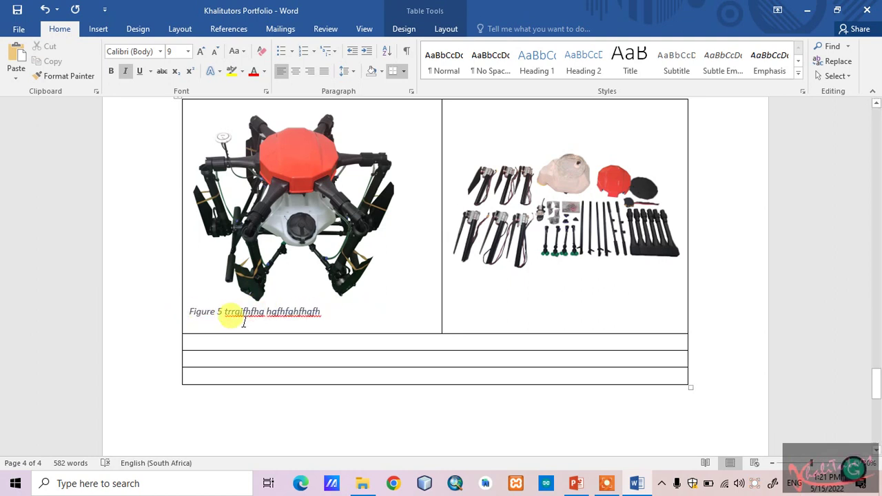
left_click_drag(184, 312, 231, 310)
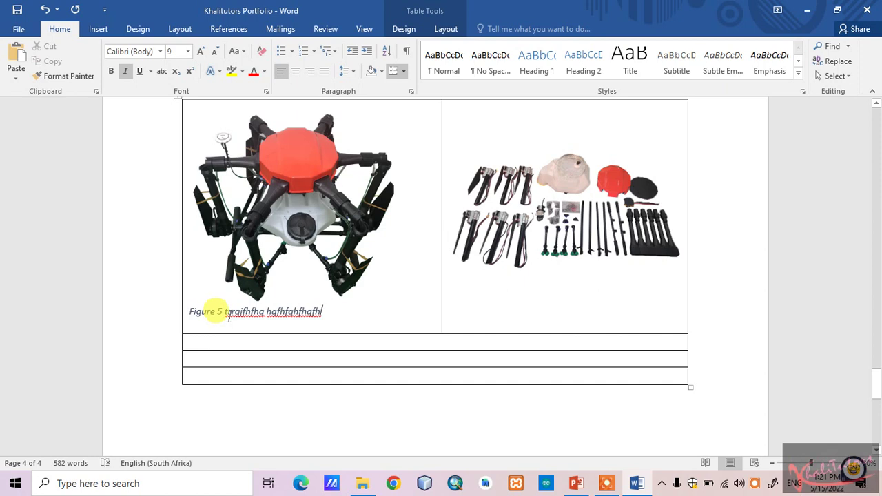
left_click(537, 214)
Step: Caption the parts picture 'Figure 6' and shrink it slightly so both captions align
right_click(539, 218)
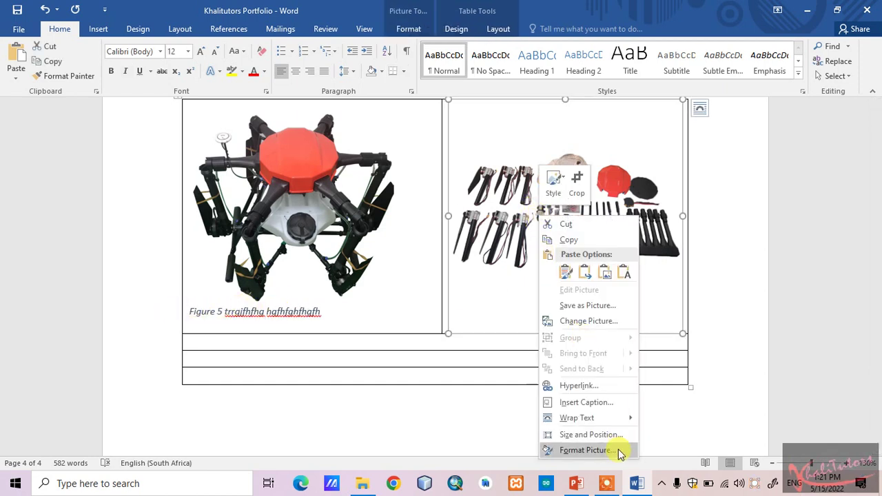
left_click(589, 404)
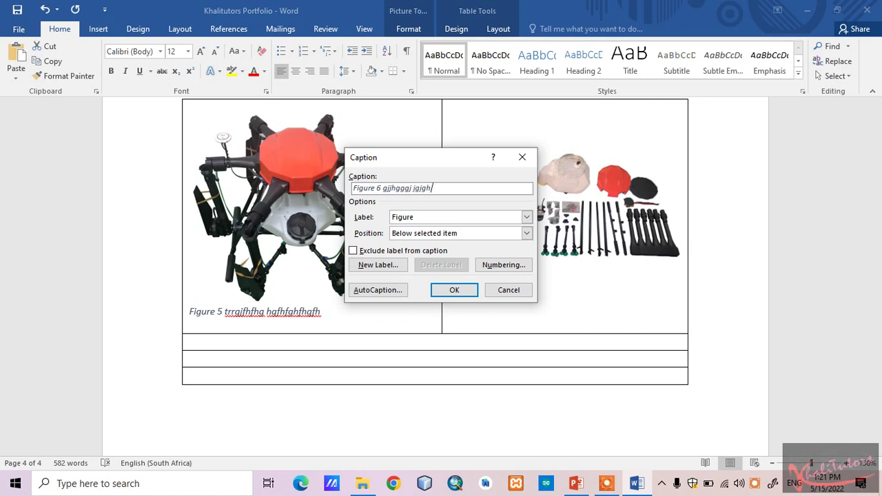
left_click(456, 291)
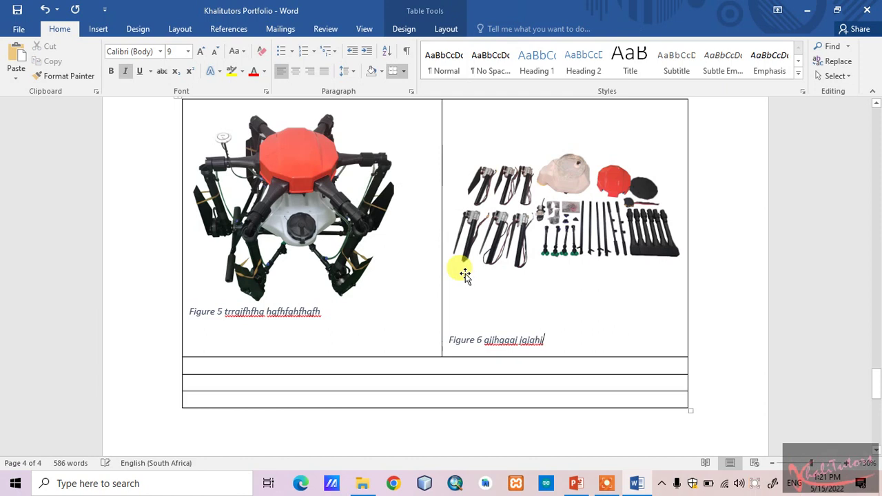
left_click(558, 289)
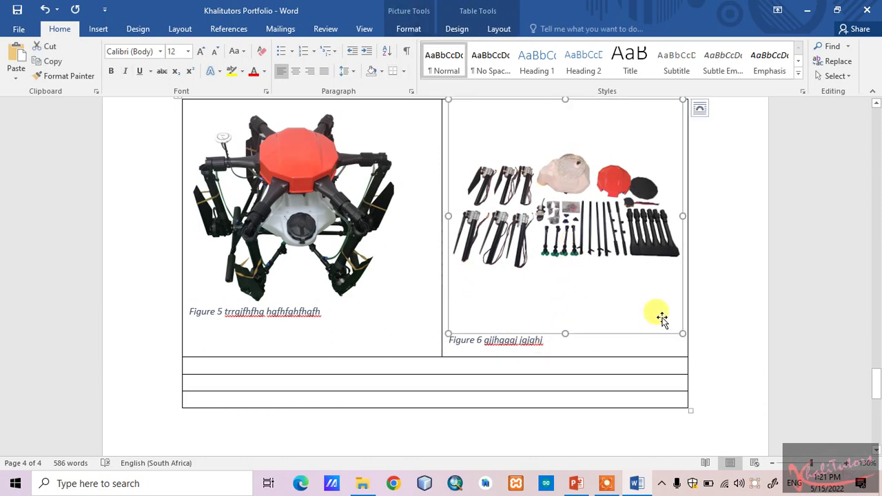
left_click_drag(682, 331, 654, 290)
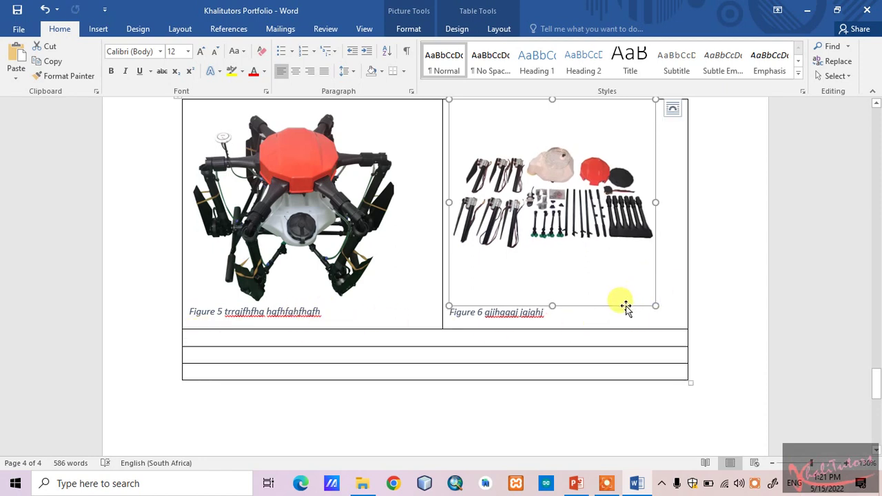
left_click(618, 337)
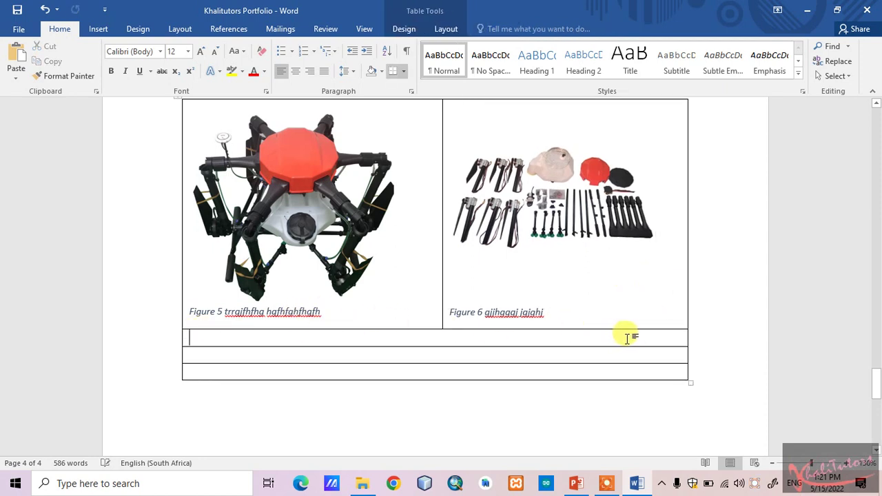
scroll(279, 237, "up", 3)
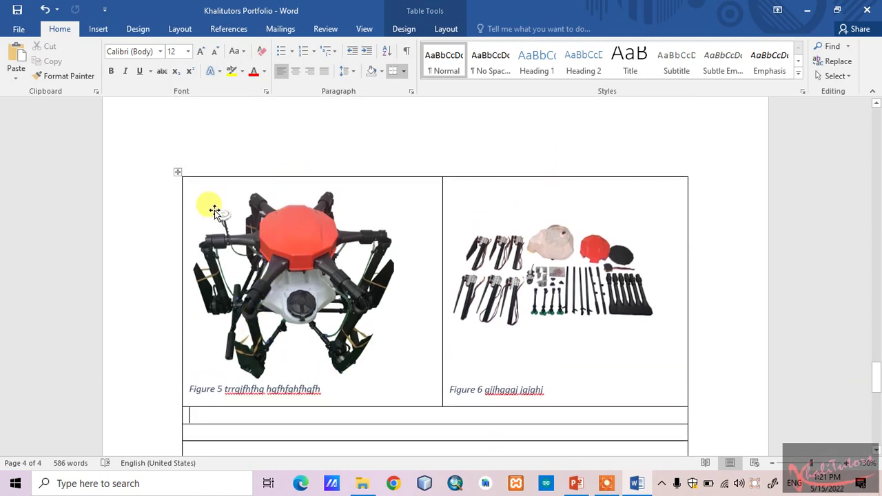
Step: Set the picture table's borders to None through Table Properties > Borders and Shading
left_click(175, 172)
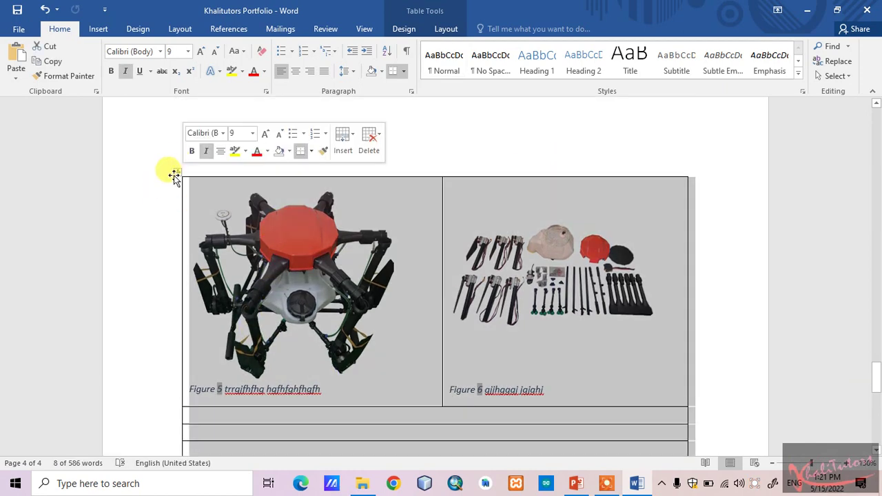
right_click(176, 175)
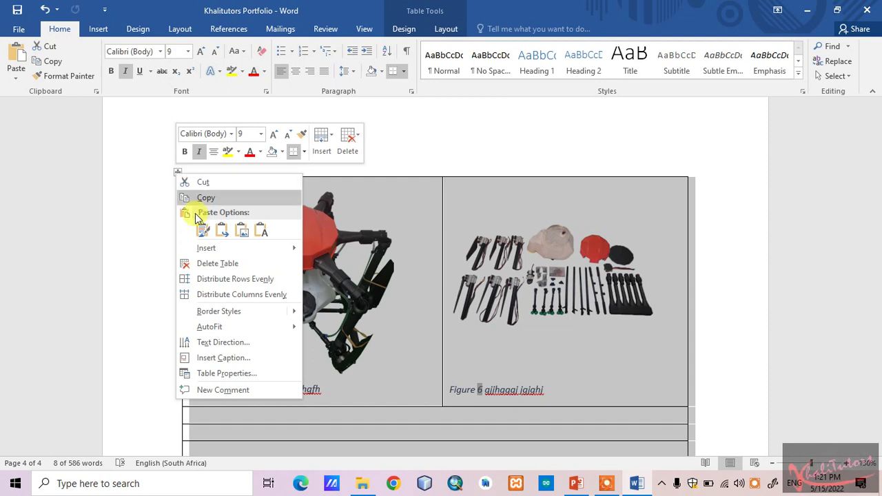
left_click(217, 375)
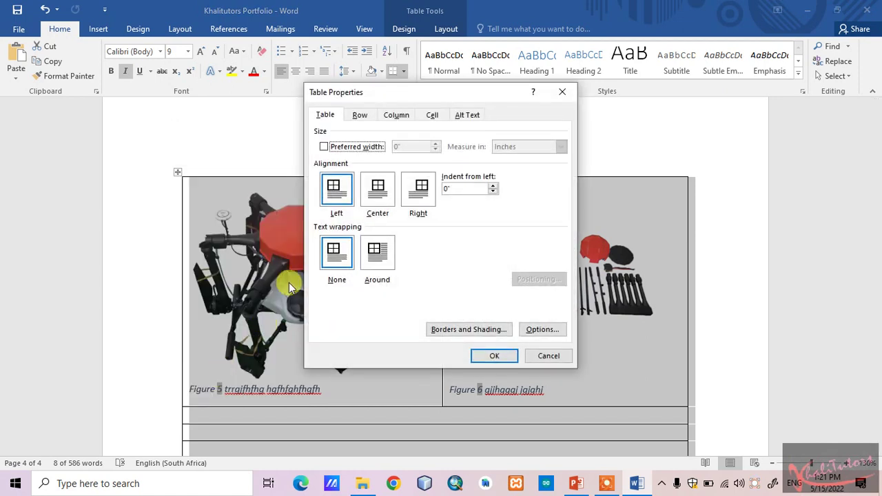
left_click(455, 331)
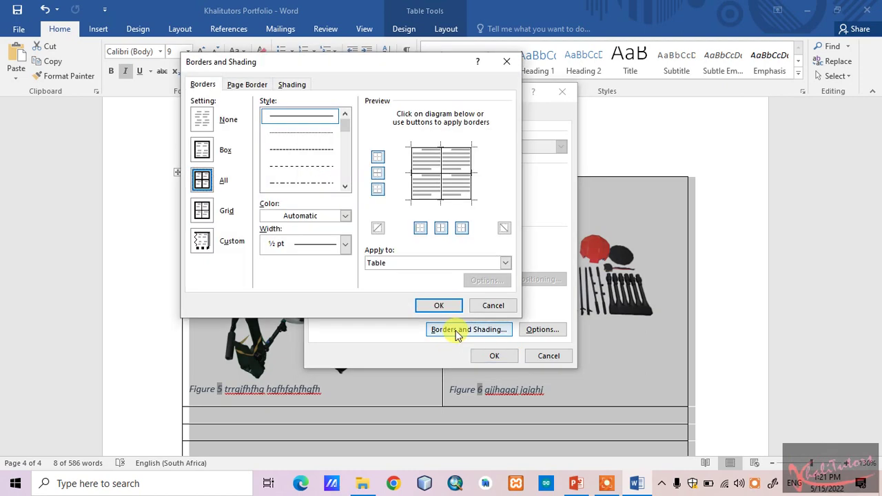
left_click(202, 122)
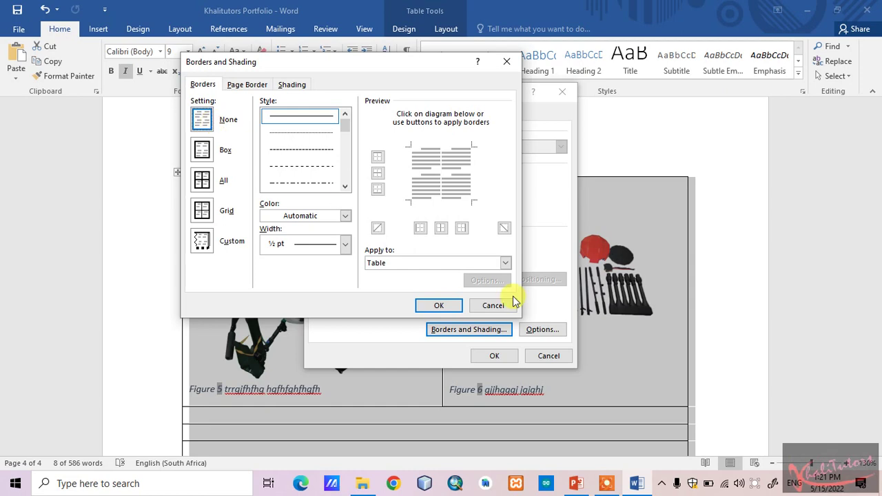
left_click(439, 305)
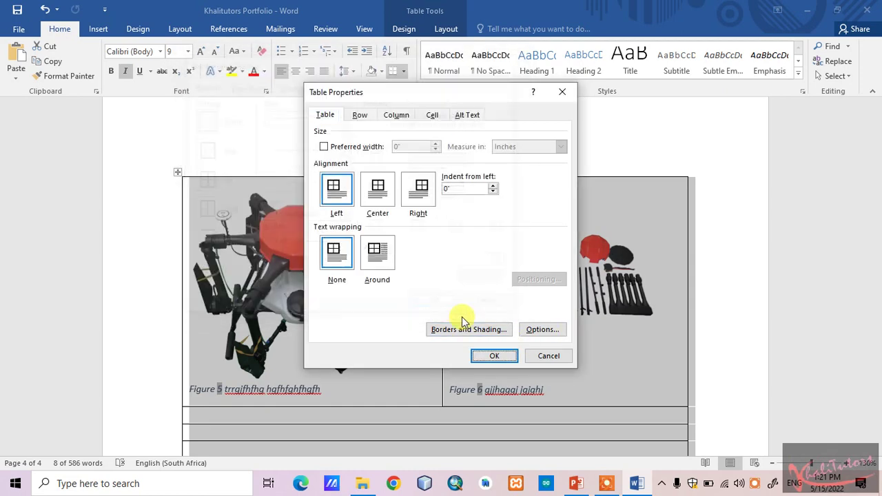
left_click(495, 355)
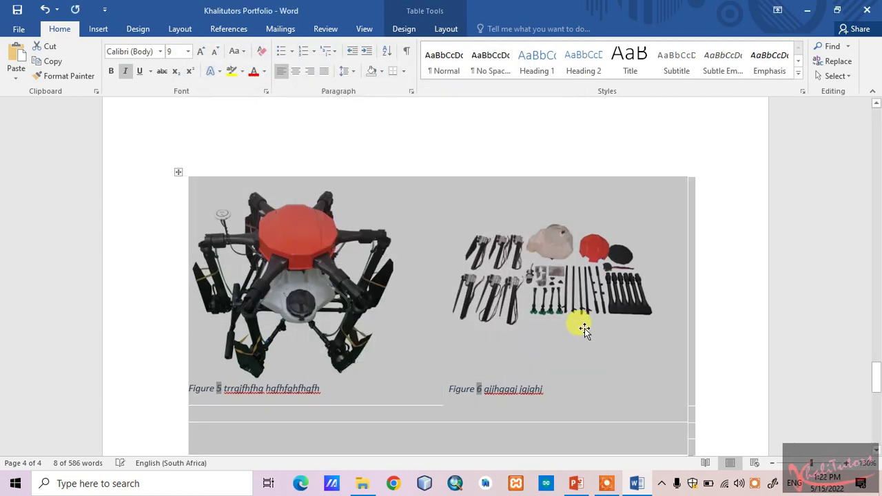
left_click(718, 283)
Step: Select the whole borderless picture table and show its Delete options (cells, rows, columns, table)
scroll(530, 303, "down", 2)
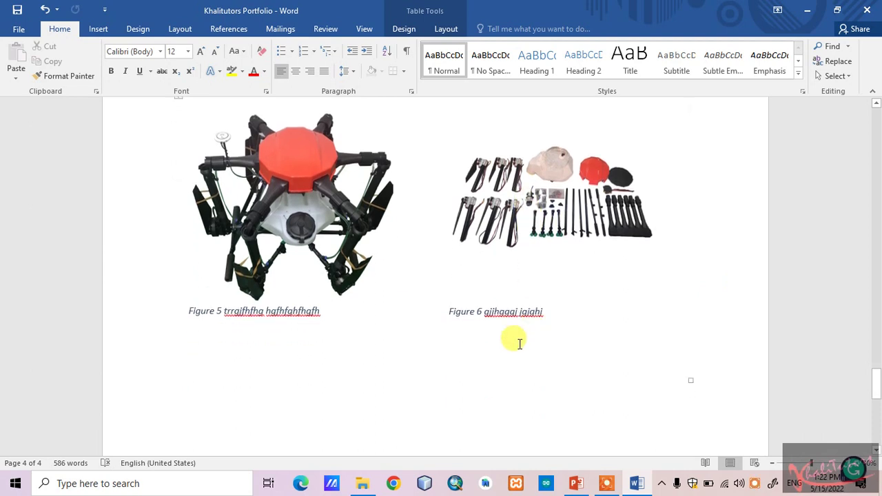
scroll(360, 277, "up", 3)
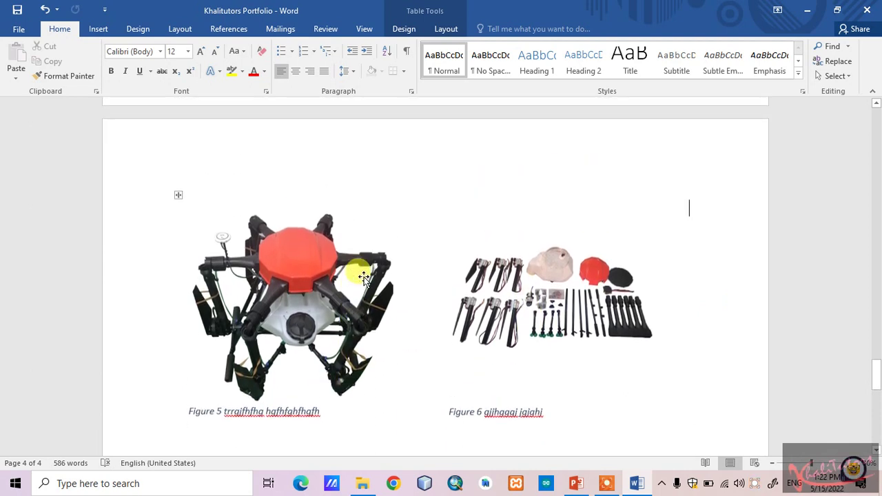
scroll(372, 276, "down", 2)
scroll(373, 276, "up", 1)
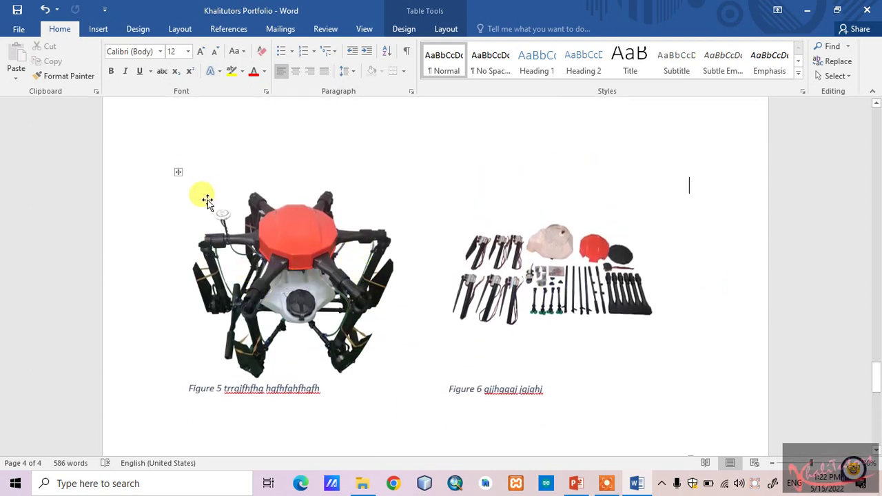
left_click(178, 173)
right_click(178, 173)
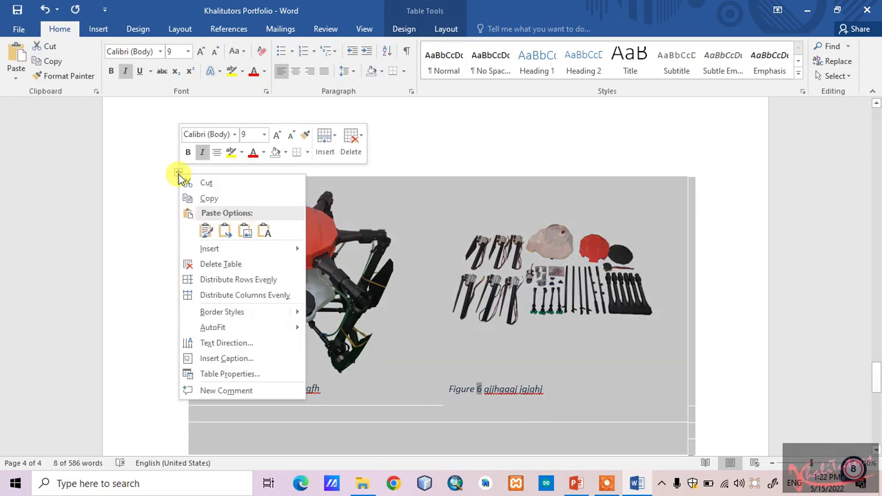
left_click(350, 138)
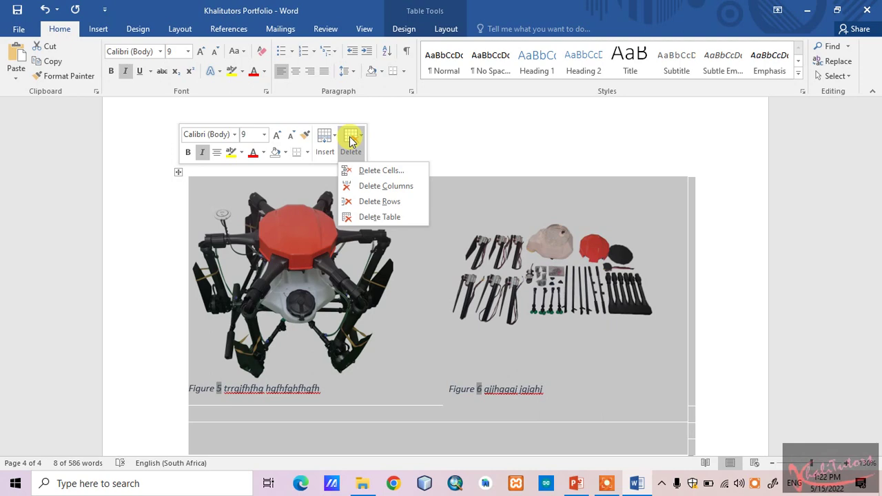